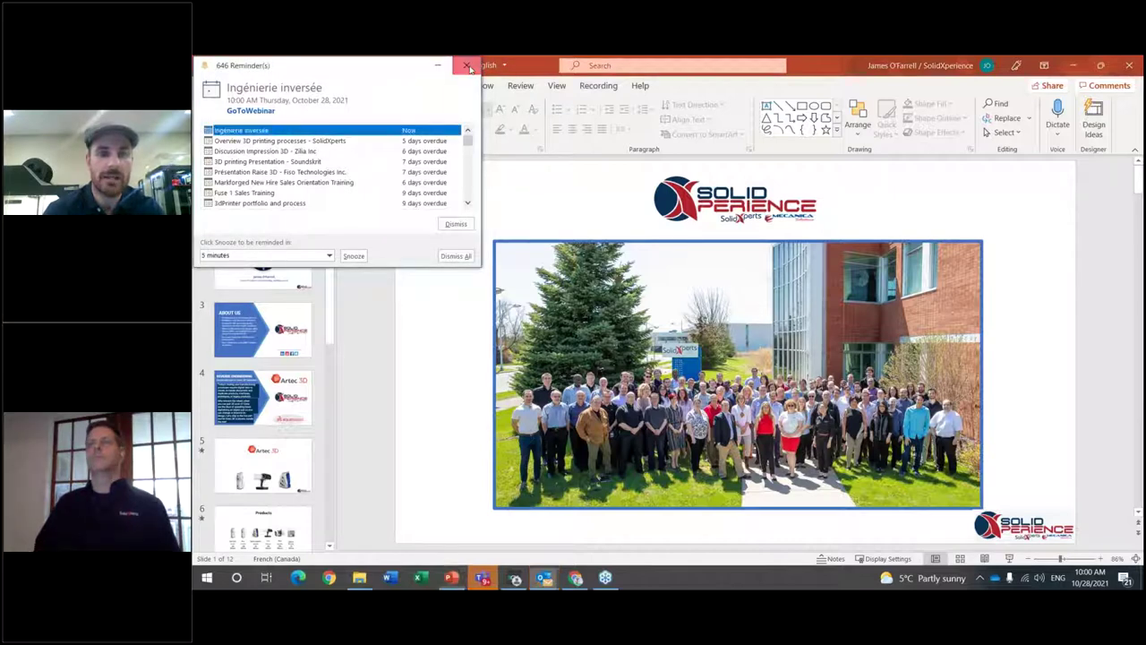
# Step: Dismiss the overdue Outlook reminders covering the deck's opening team-photo slide
pyautogui.click(535, 73)
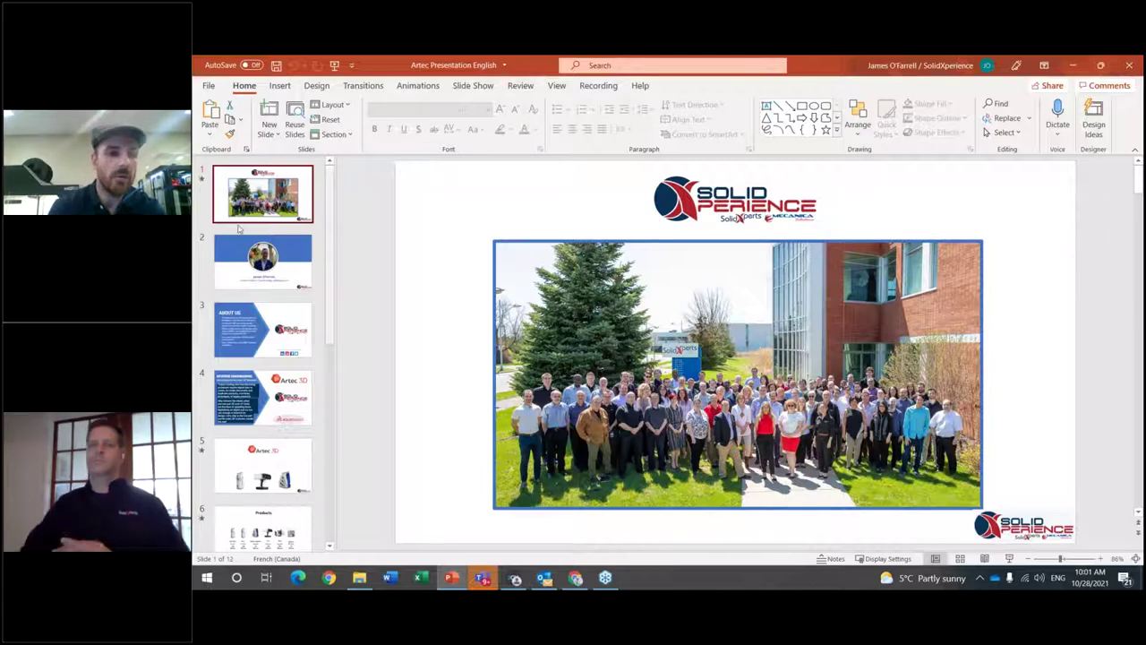
pyautogui.click(294, 259)
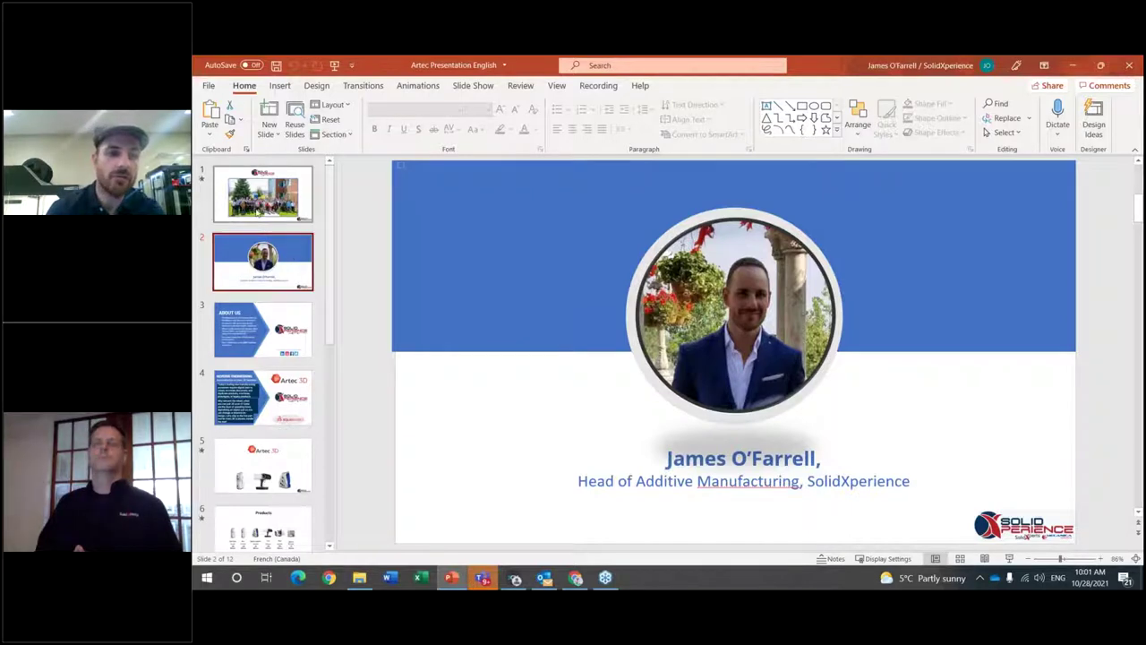
pyautogui.click(257, 211)
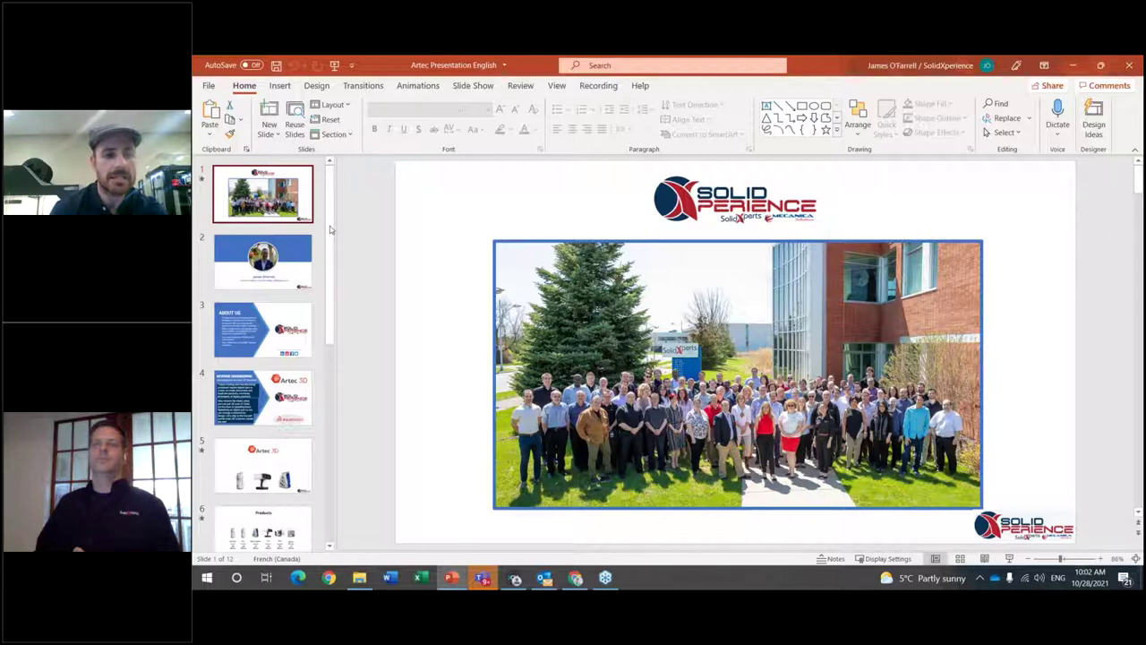
# Step: Show slide 2, the Head of Additive Manufacturing presenter introduction with portrait
pyautogui.click(277, 257)
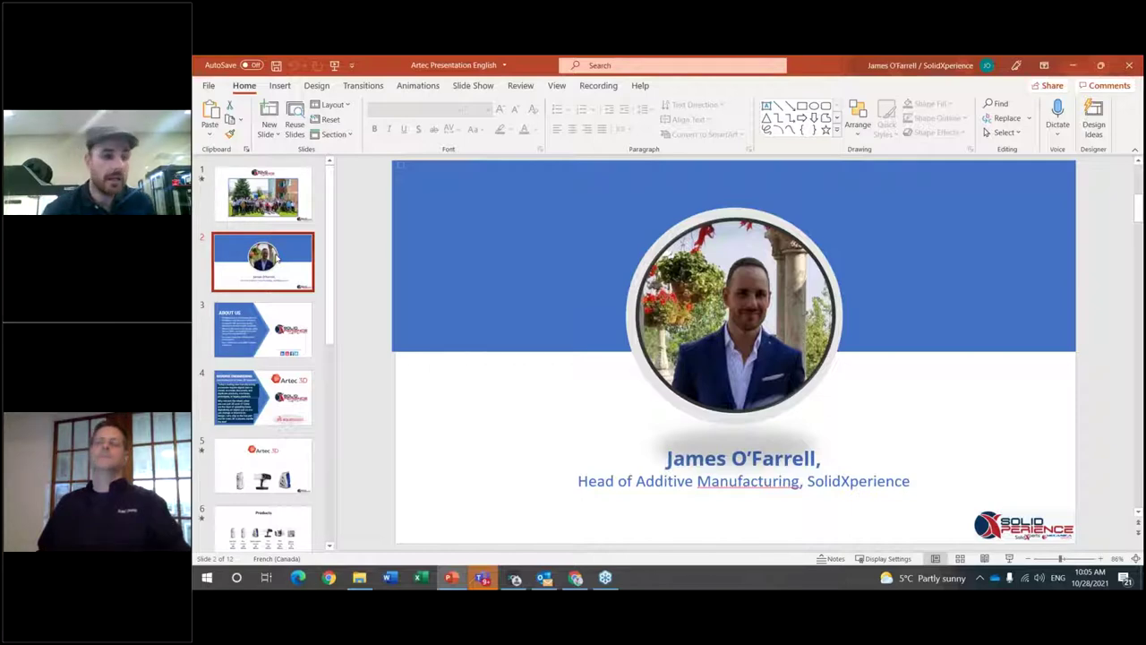
# Step: Jump to slide 5, the Artec 3D logo above three handheld scanners
pyautogui.click(262, 466)
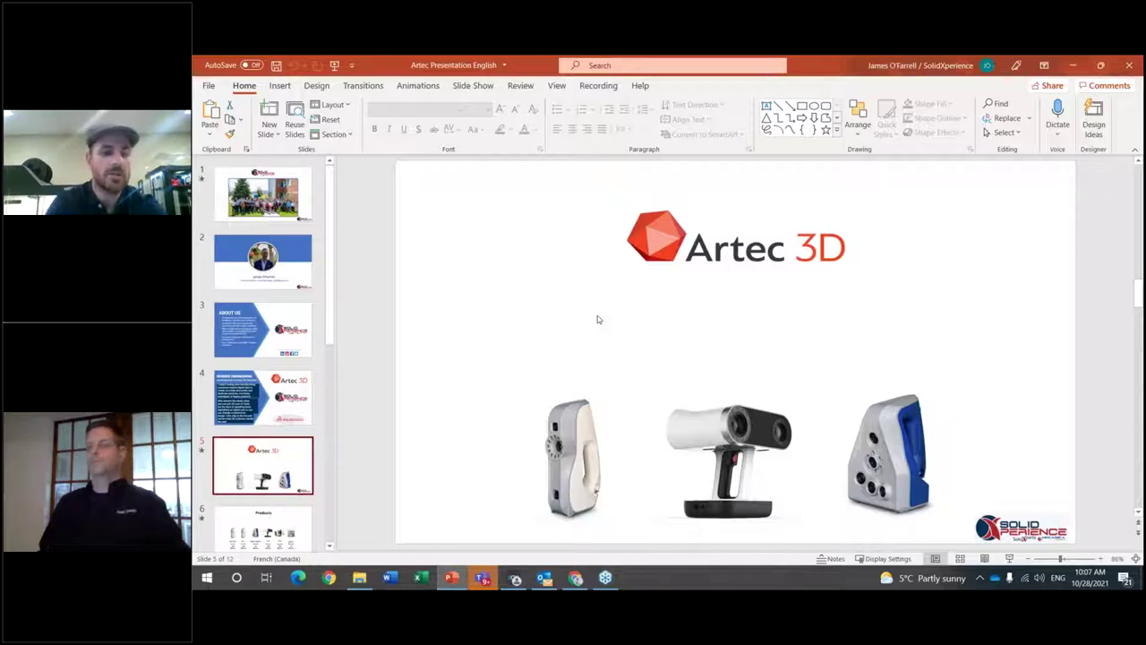
# Step: Select the slide 6 Products thumbnail and scroll the slide pane down
pyautogui.click(287, 527)
pyautogui.scroll(-1, 287, 526)
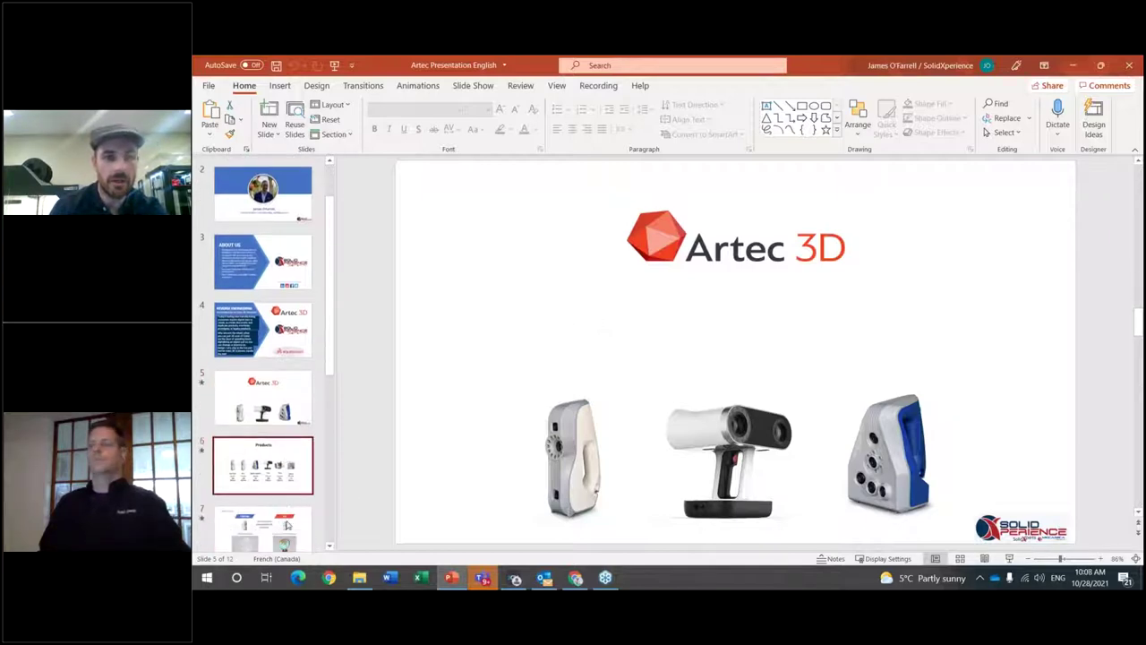
# Step: Display the slide 6 Products price list, then the slide 7 Eva Lite versus Eva comparison
pyautogui.click(284, 478)
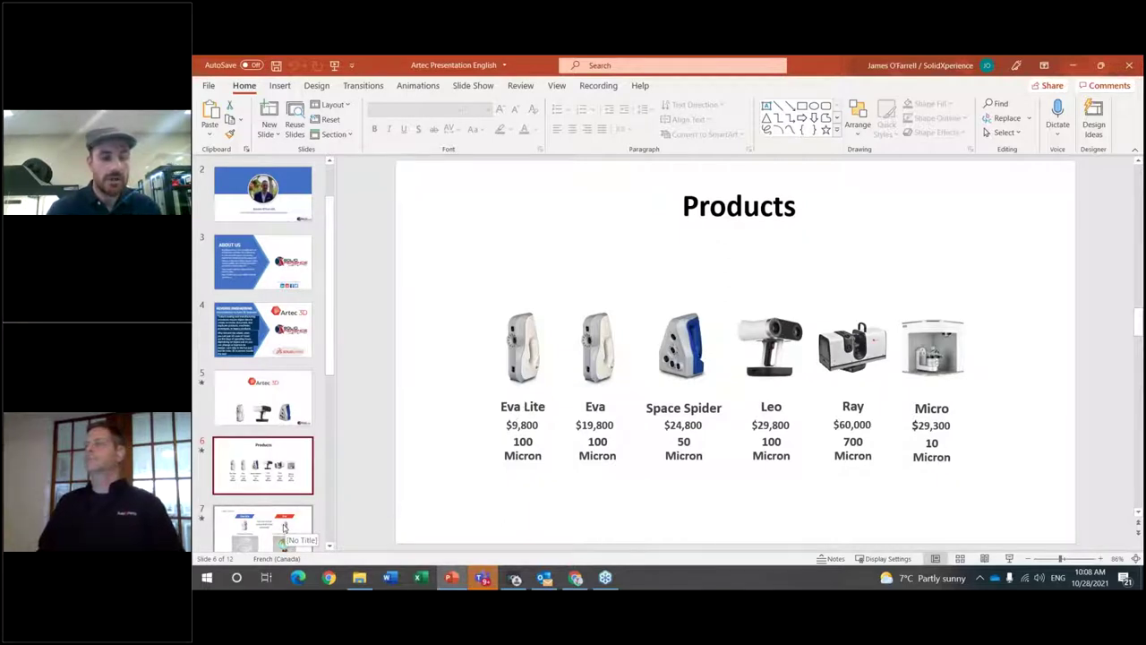
pyautogui.click(283, 529)
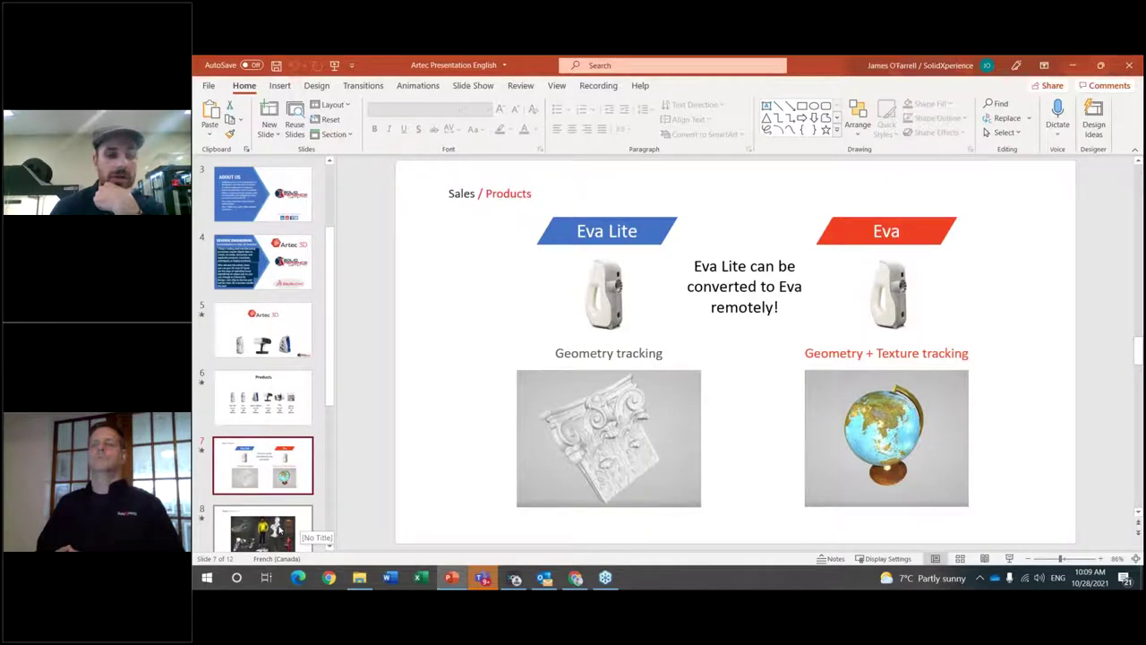
# Step: Open slide 8, showing objects scanned with Eva and Leo
pyautogui.click(280, 530)
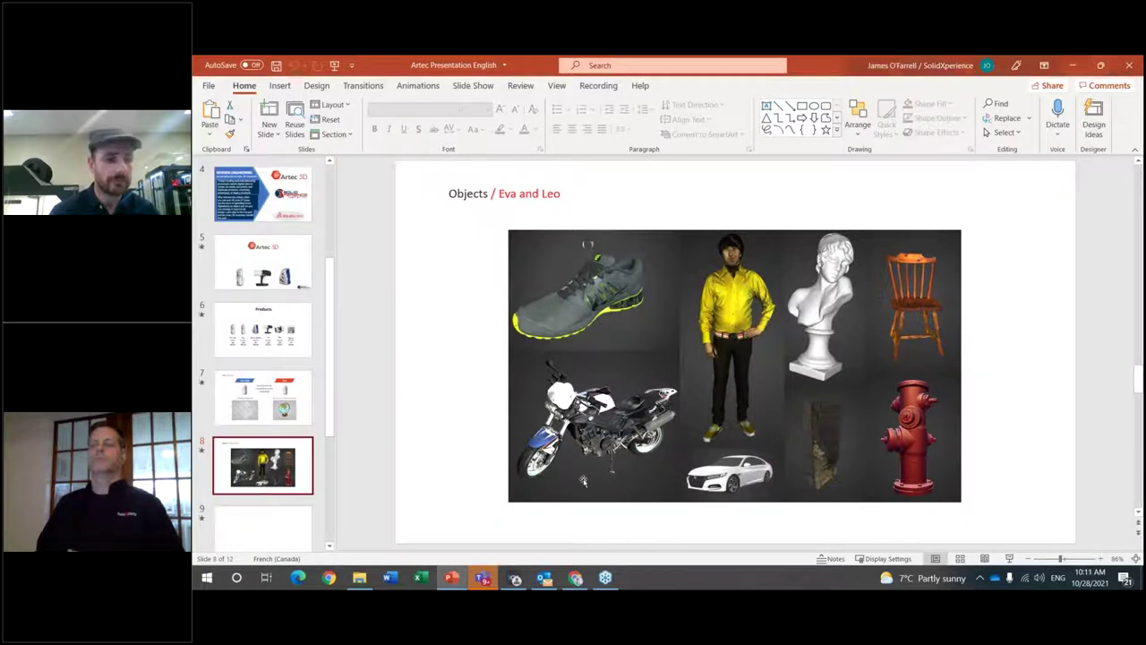
# Step: Return to slide 6, the Products list of scanners and prices
pyautogui.click(280, 340)
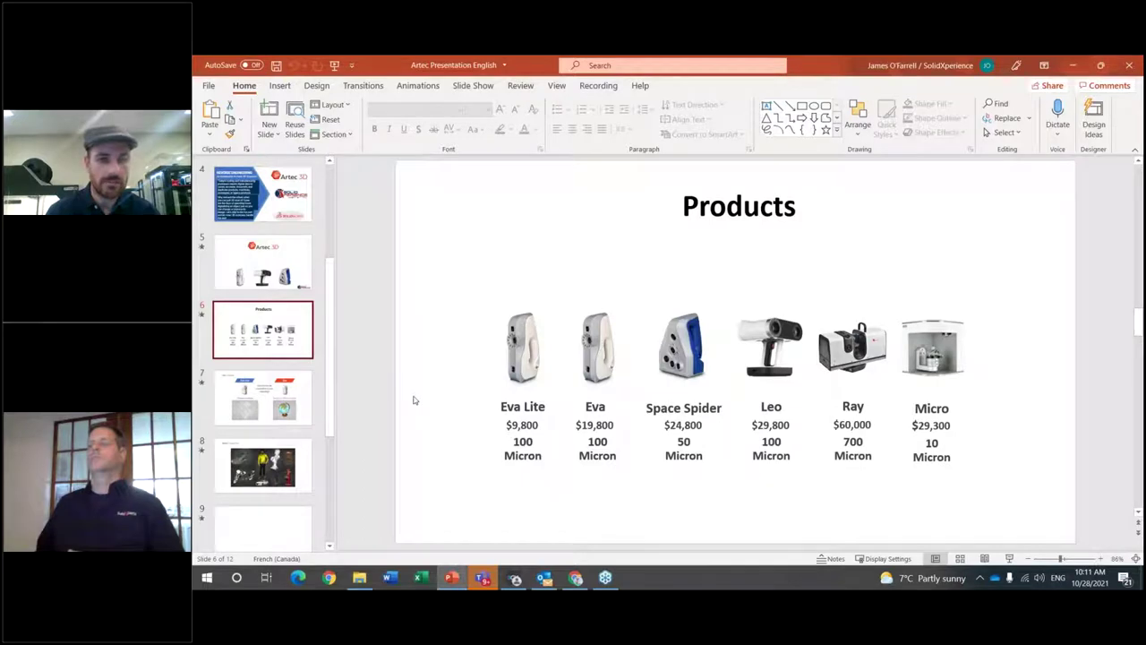
# Step: Open slide 9's Space Spider scans, then return to the slide 6 Products list
pyautogui.click(262, 532)
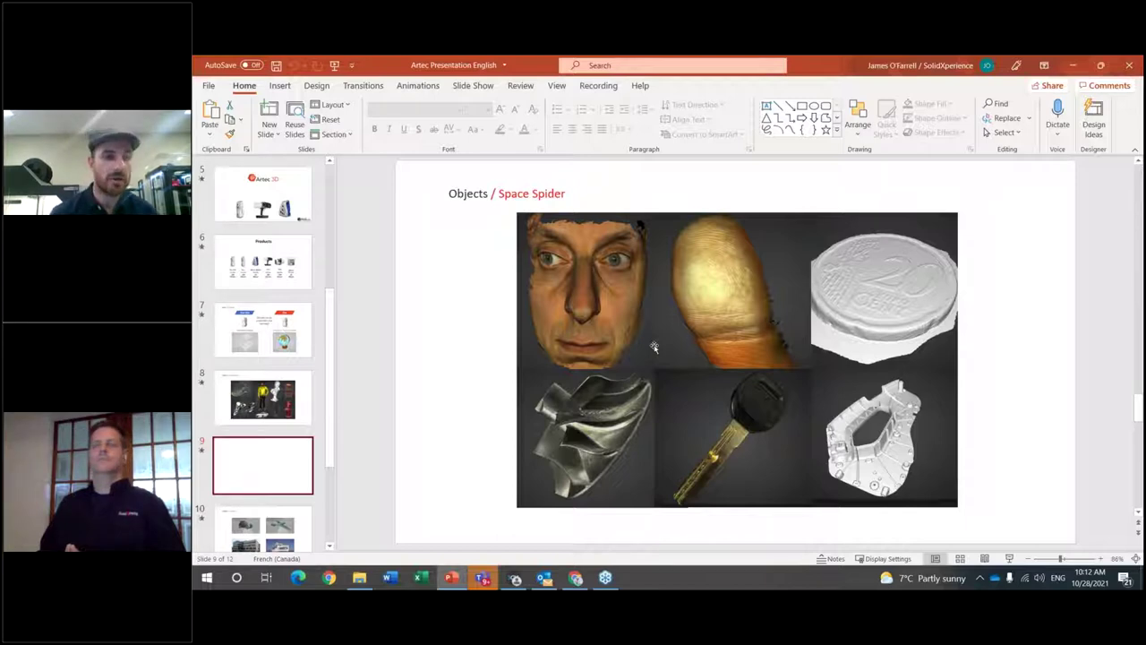
pyautogui.click(278, 263)
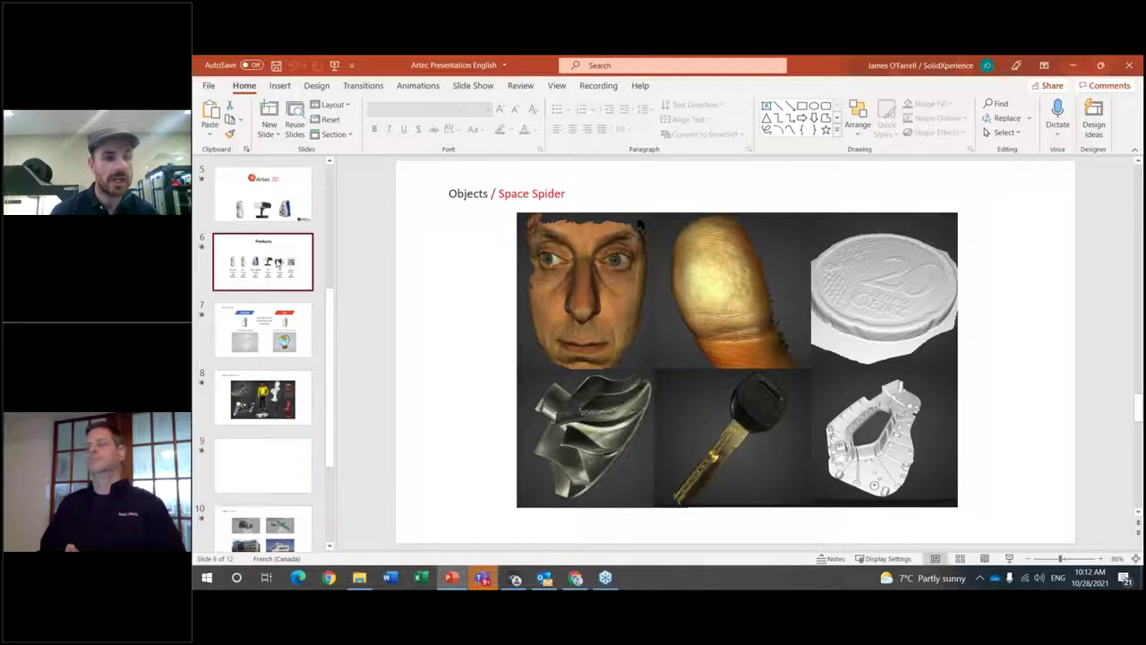
pyautogui.click(273, 268)
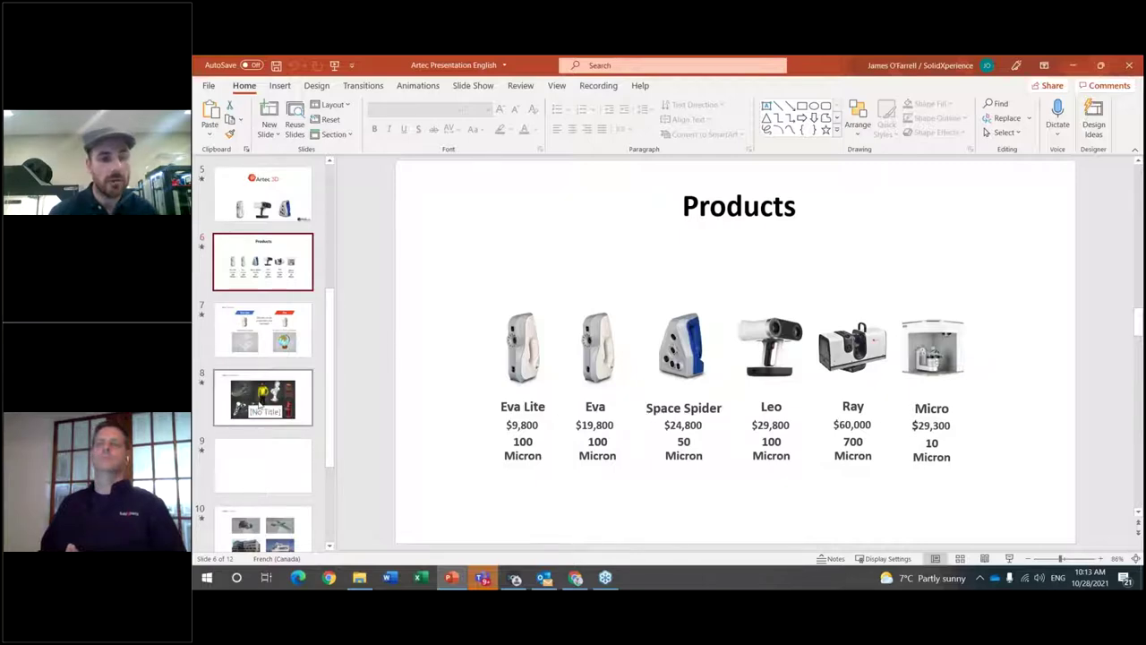
# Step: Show slide 8, Objects / Eva and Leo, with the shoe, bust, car and other scans
pyautogui.click(259, 405)
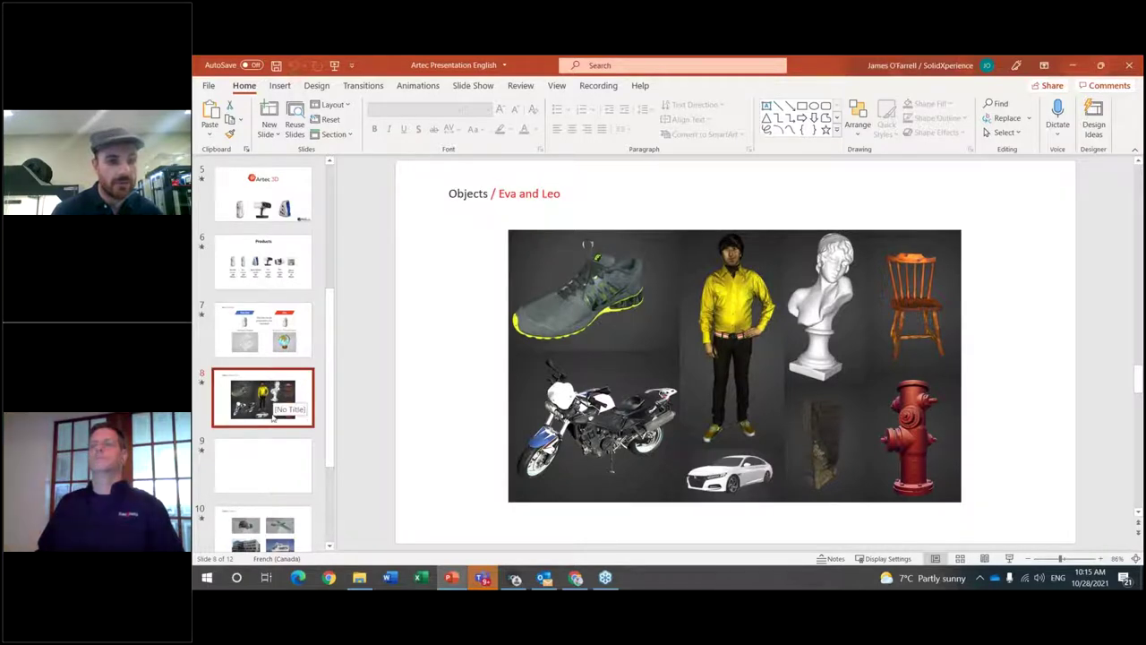
# Step: Go back to slide 6 listing the six Artec scanners with prices and accuracy
pyautogui.click(264, 279)
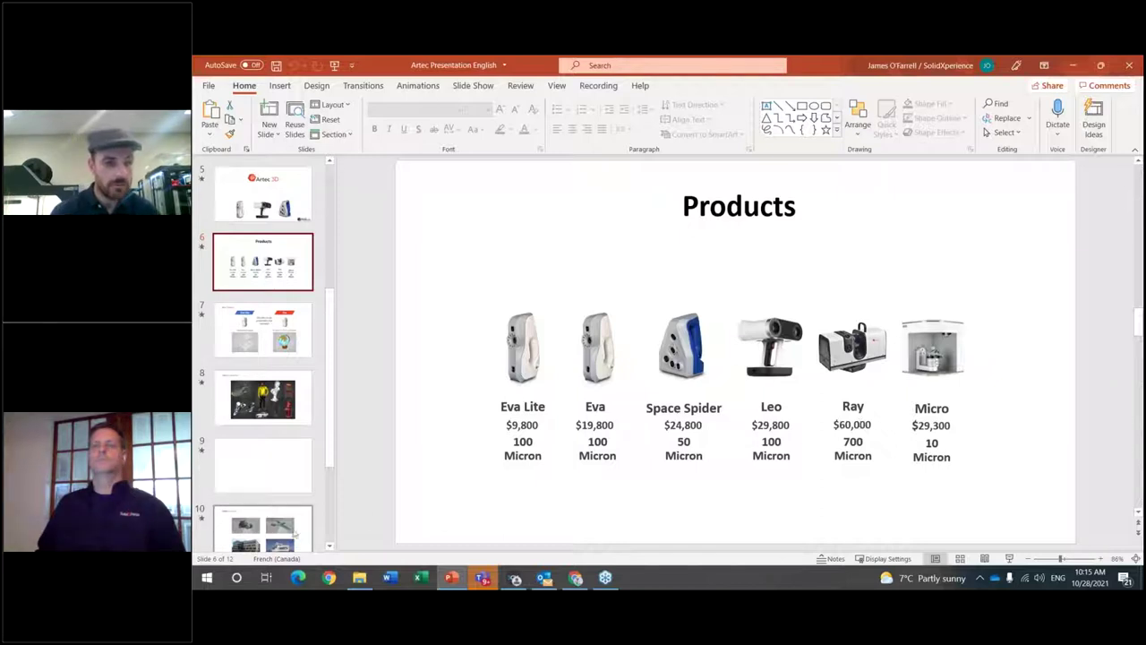
# Step: Show slide 10, Objects / Artec Ray, with the car, aircraft, building and ship scans
pyautogui.click(273, 536)
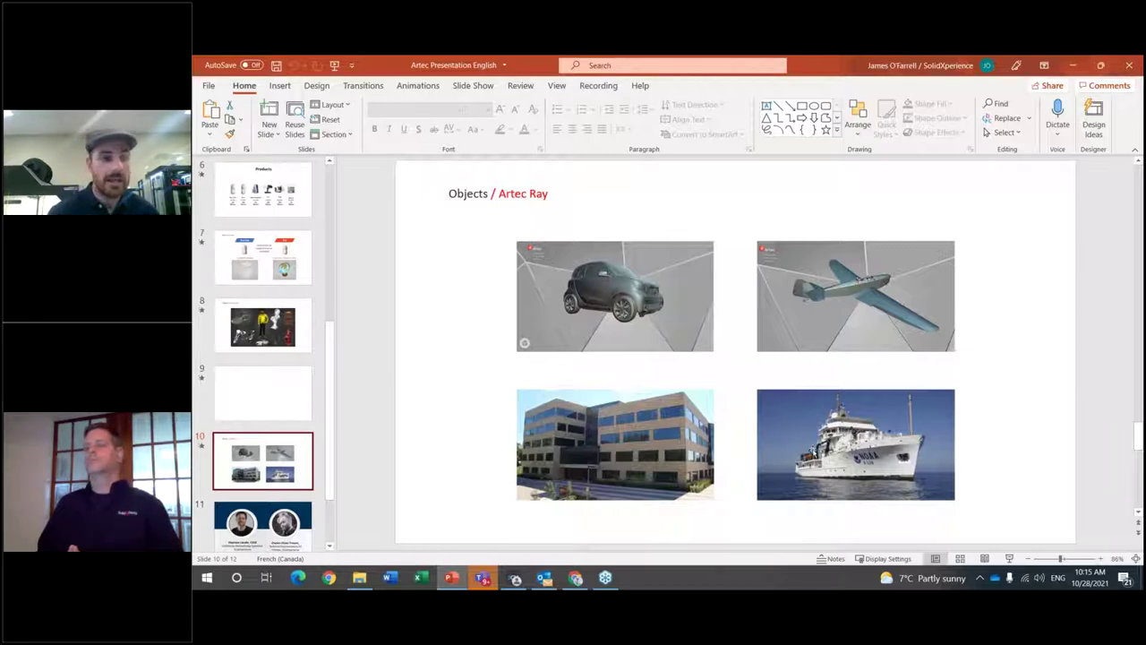
# Step: Return to slide 6, Products, listing the six Artec scanners and their prices
pyautogui.click(284, 211)
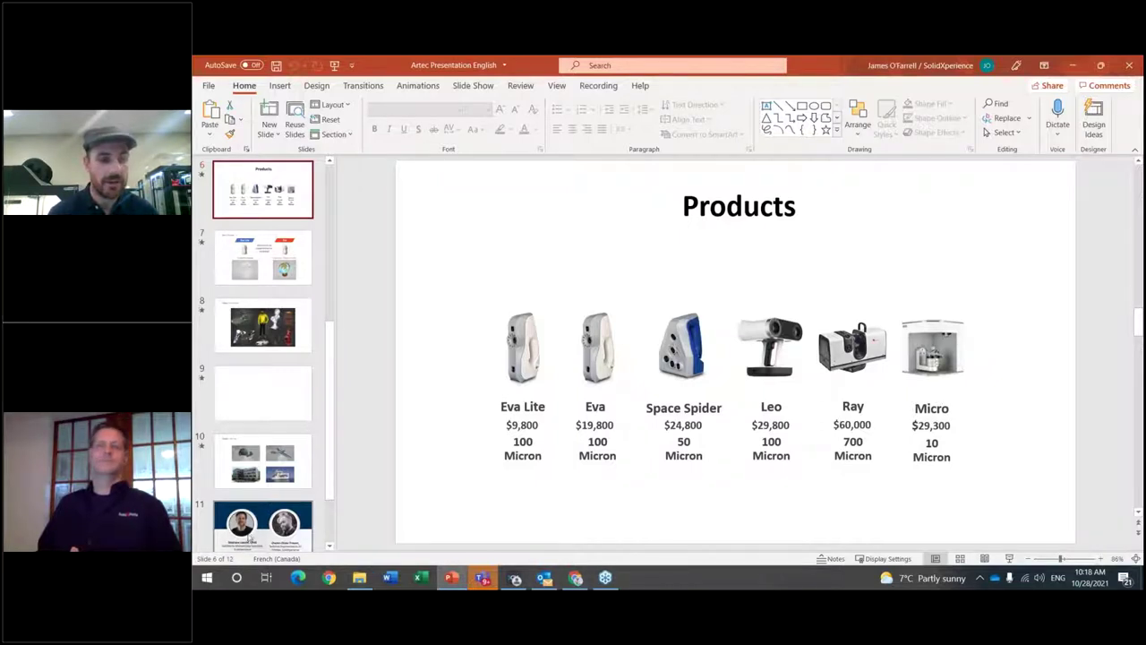
# Step: Advance to slide 11 with the presenter photos
pyautogui.click(250, 536)
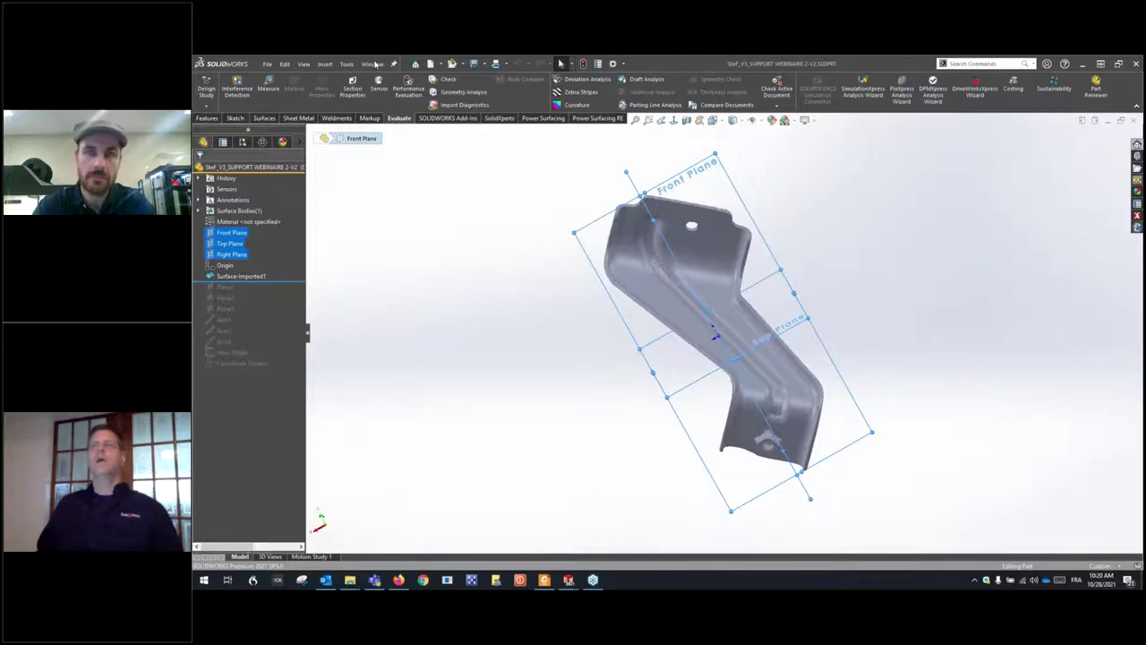
# Step: Switch to Demo Tolerance.SLDPRT and bring up the context options for Sketch2
pyautogui.click(372, 64)
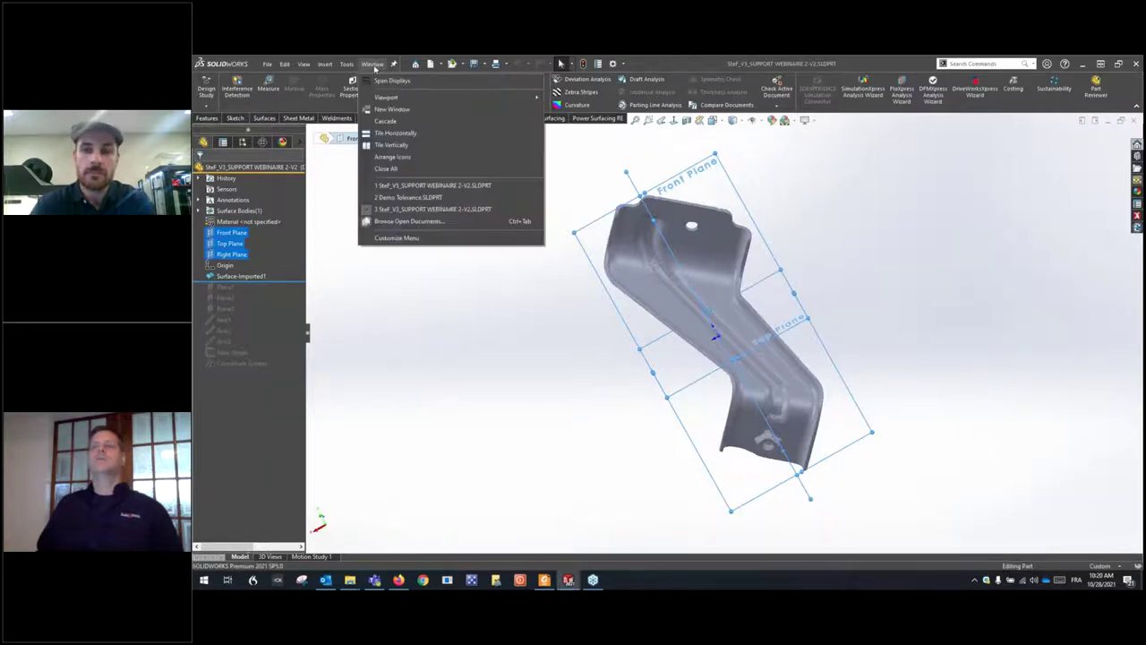
pyautogui.click(399, 198)
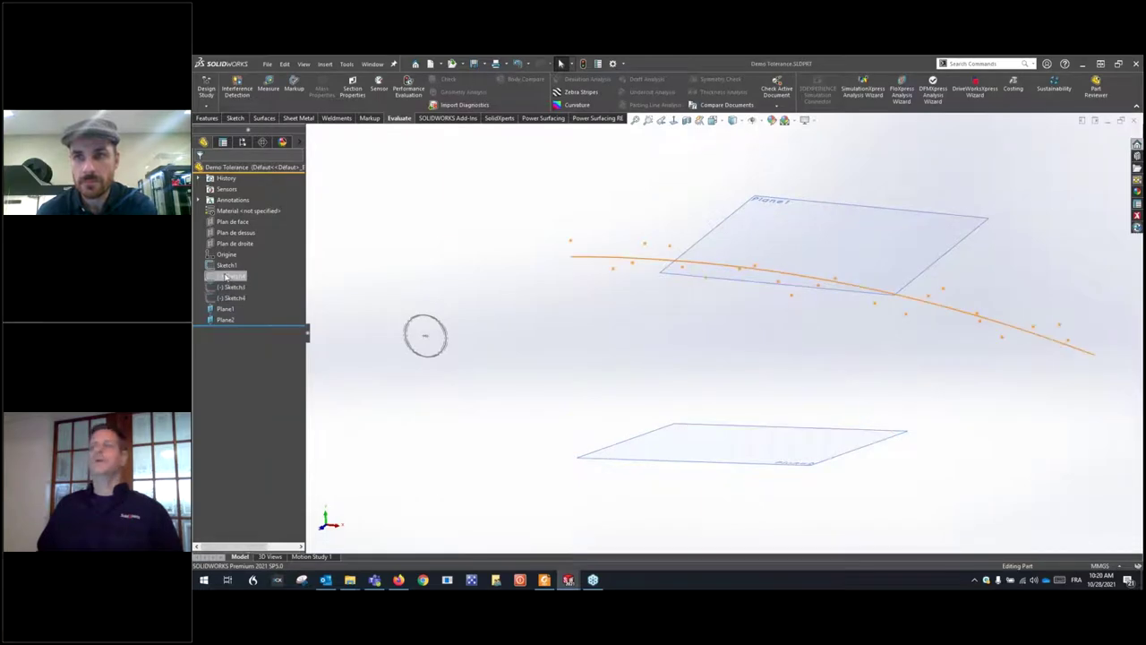
pyautogui.click(226, 277)
pyautogui.click(666, 334)
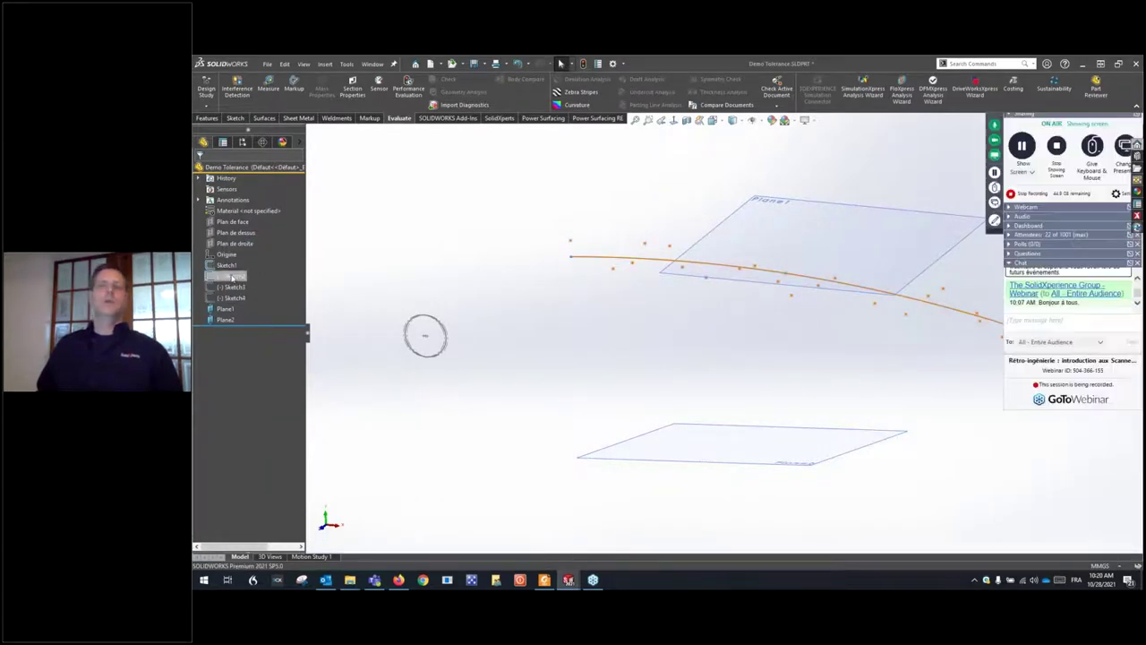
pyautogui.rightClick(230, 276)
# Step: Open Sketch2 for editing and zoom in on its spline and scattered points
pyautogui.click(241, 247)
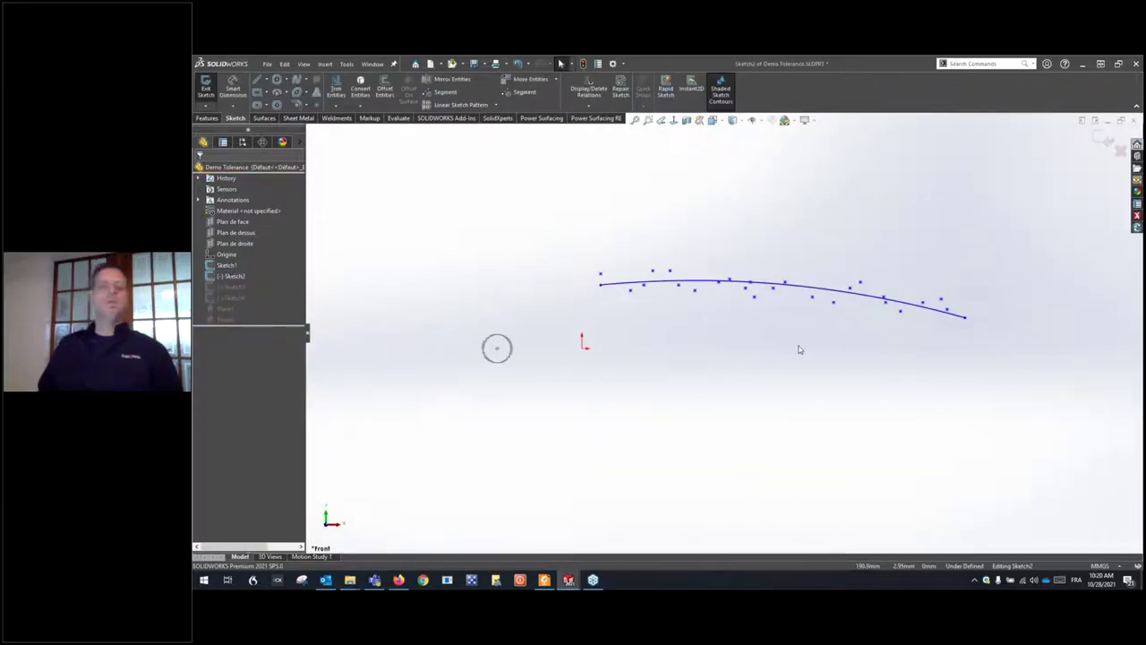
pyautogui.scroll(3, 834, 340)
pyautogui.scroll(-3, 761, 326)
pyautogui.scroll(2, 757, 327)
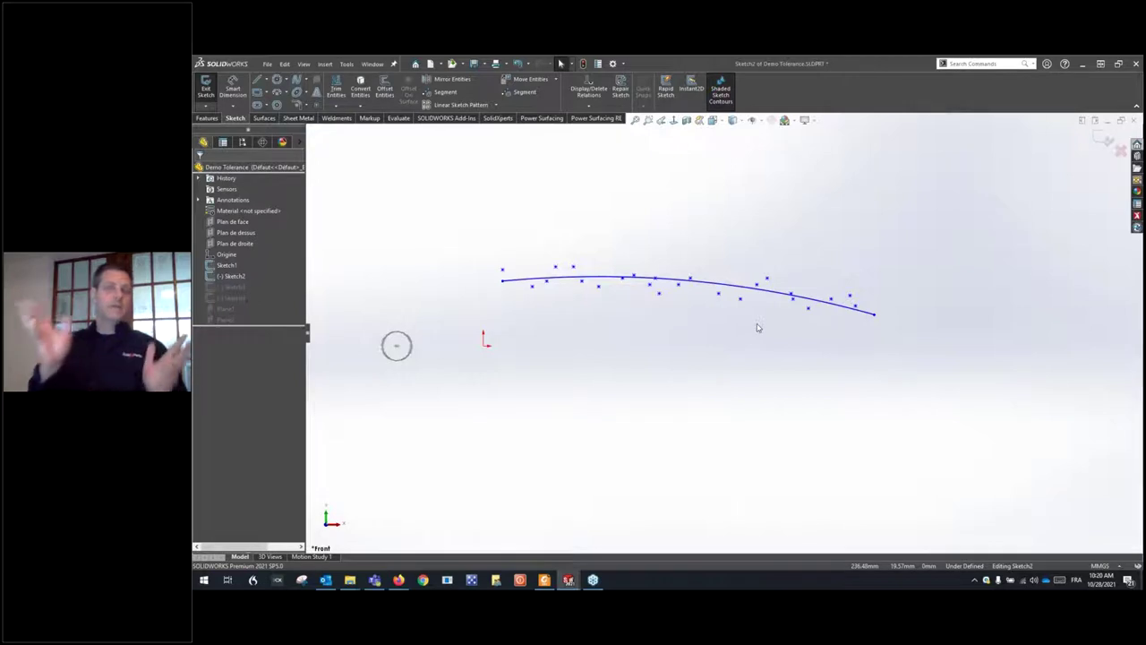
# Step: Place a sketch point on the spline and zoom around to inspect it
pyautogui.click(320, 106)
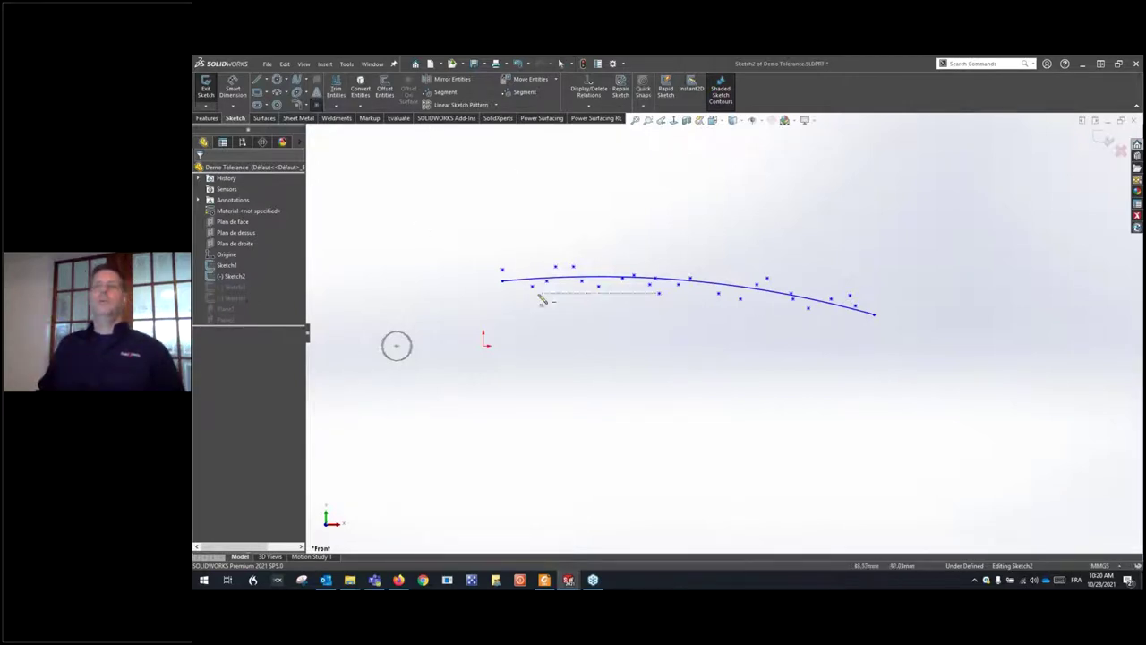
pyautogui.click(593, 283)
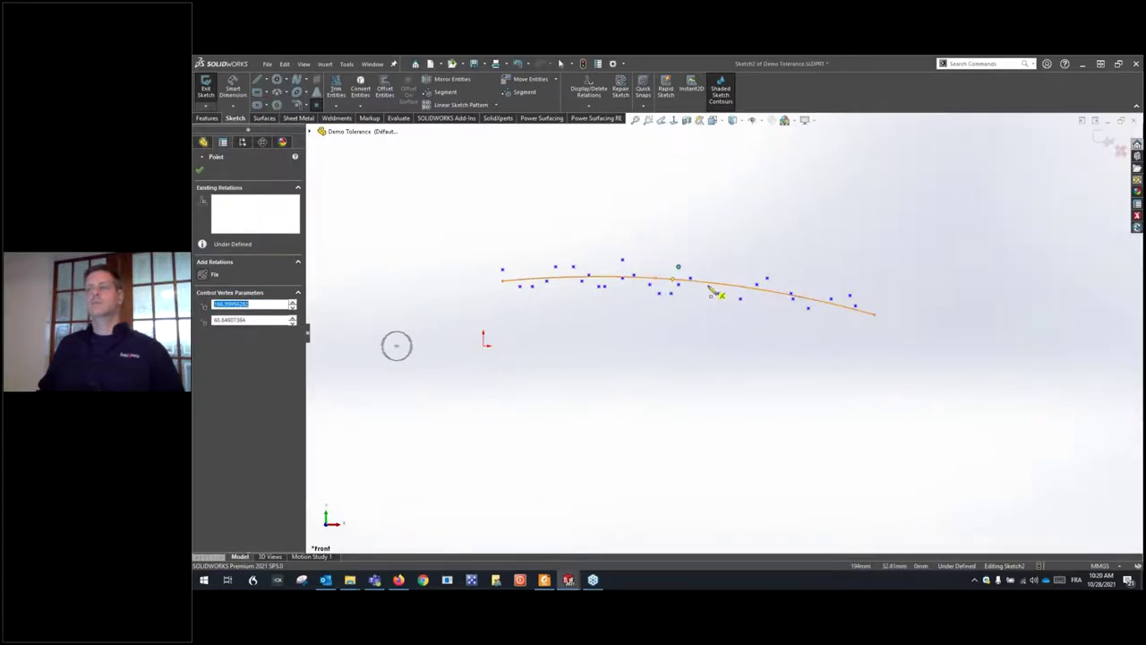
pyautogui.press('Escape')
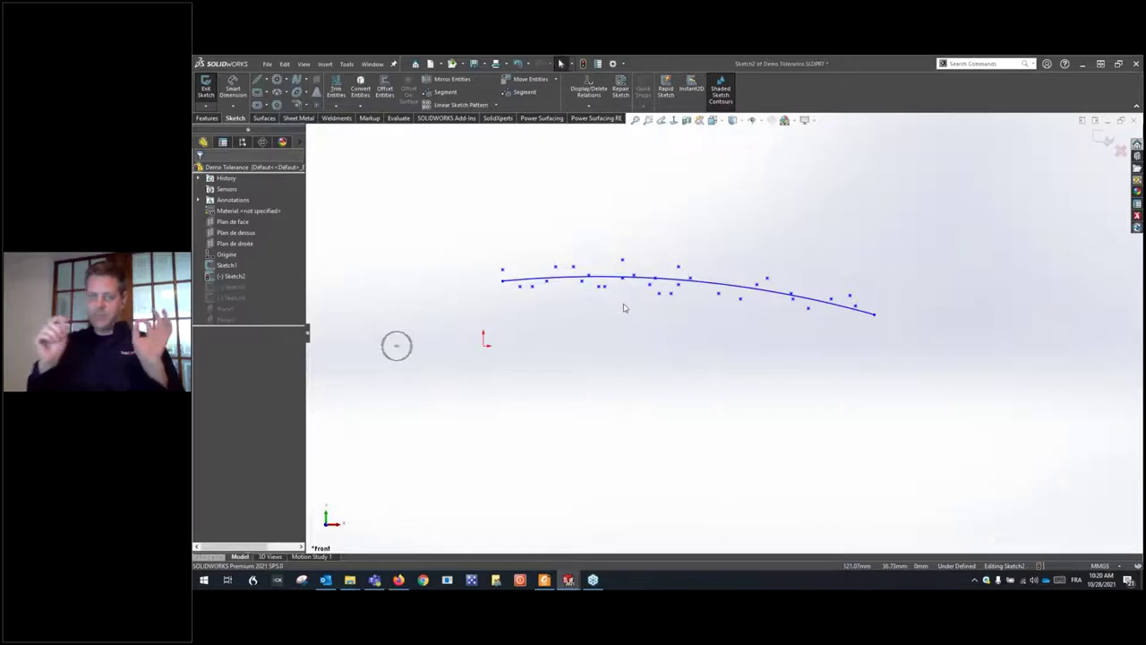
pyautogui.scroll(-3, 682, 275)
pyautogui.scroll(2, 717, 327)
pyautogui.scroll(-1, 761, 344)
pyautogui.scroll(1, 757, 349)
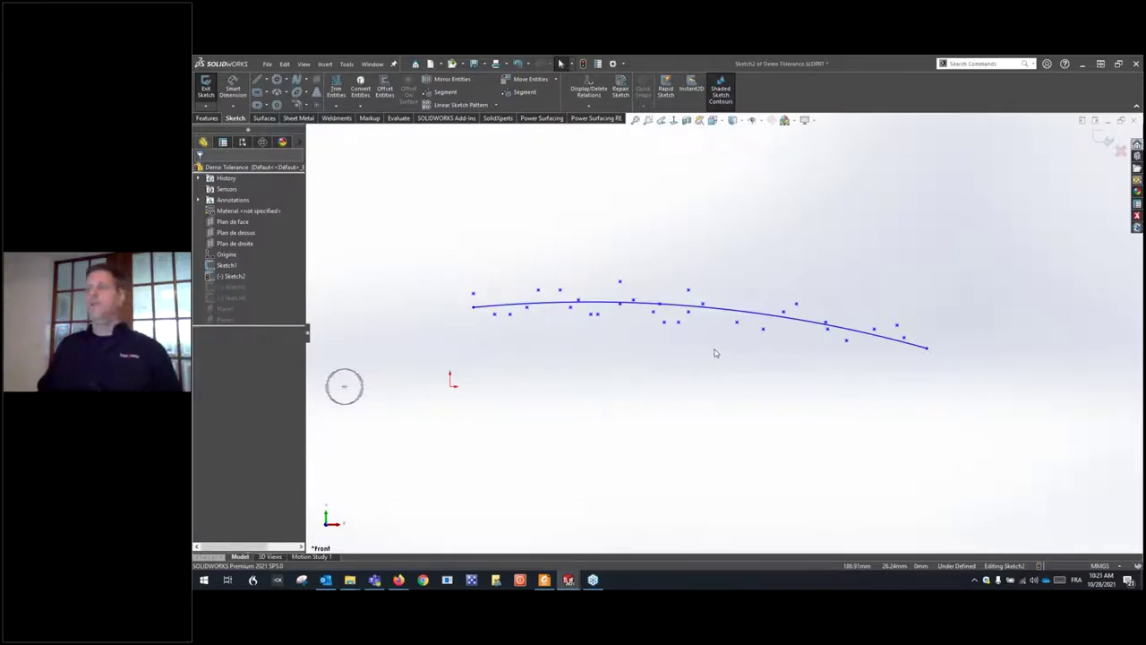
pyautogui.scroll(-2, 714, 332)
pyautogui.scroll(2, 707, 324)
pyautogui.scroll(-1, 708, 324)
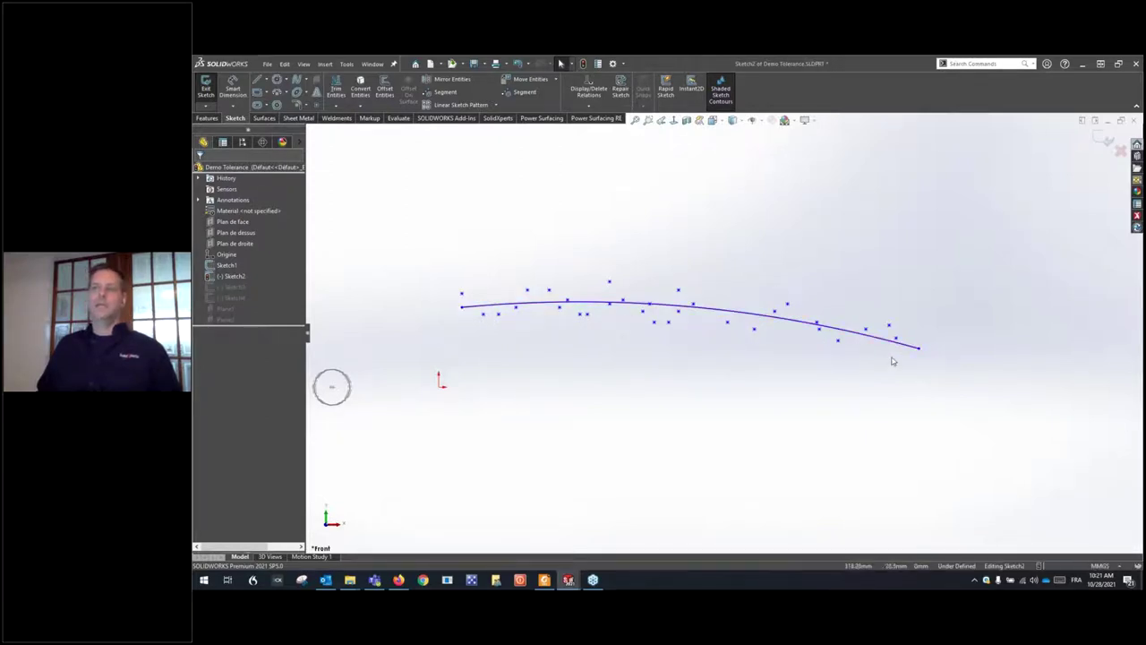
pyautogui.click(716, 316)
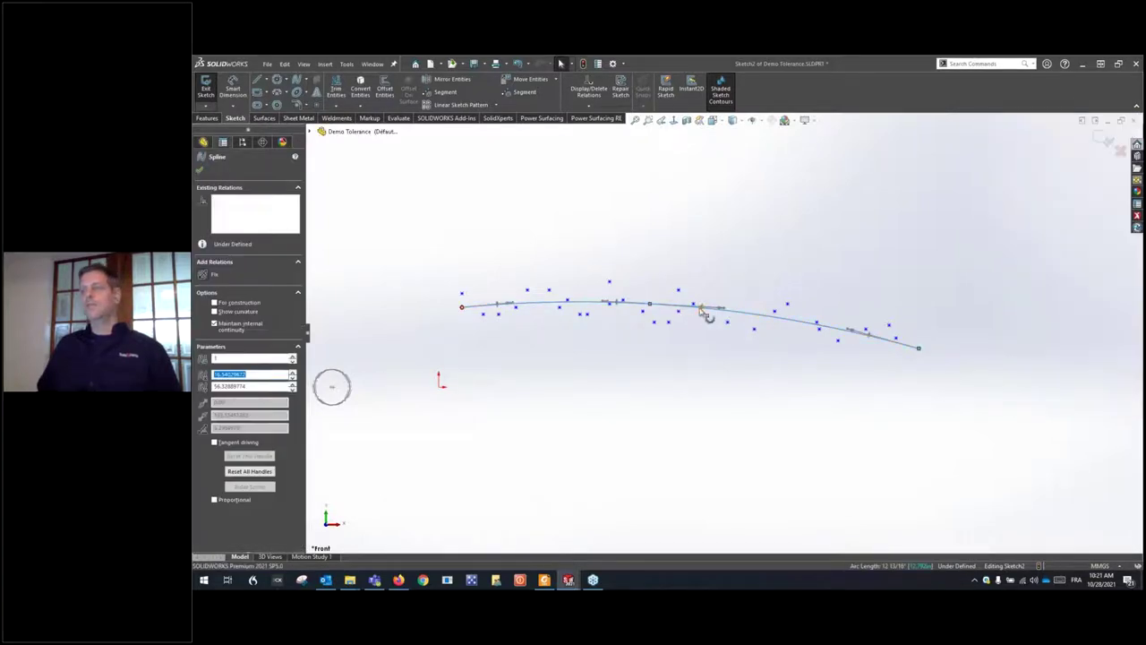
pyautogui.click(651, 307)
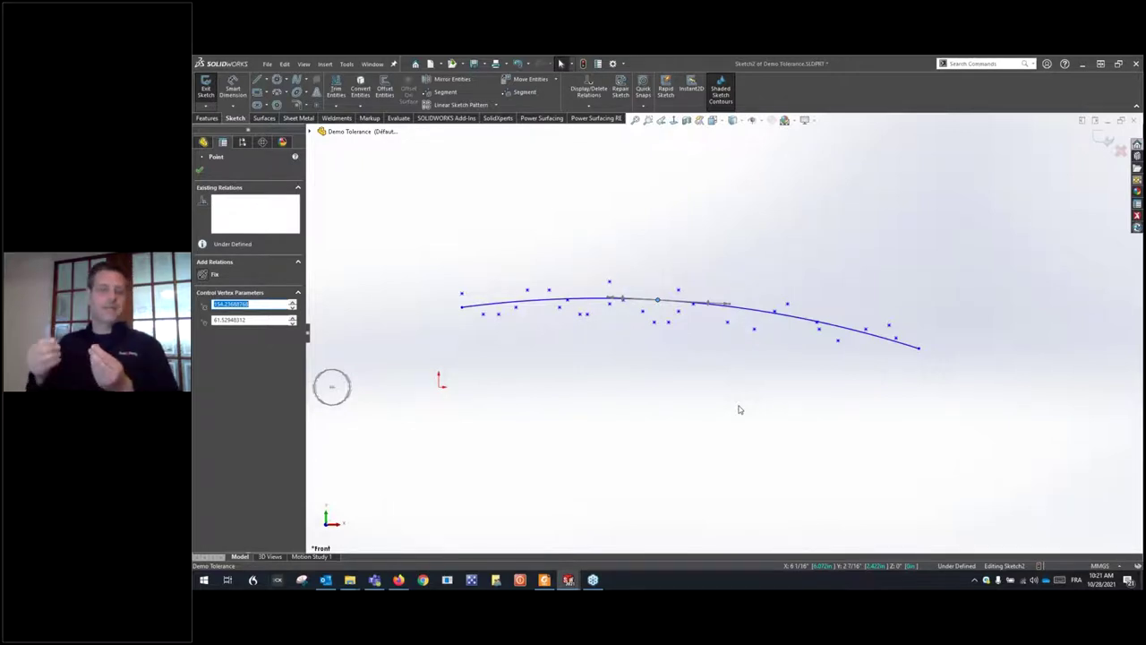
pyautogui.click(644, 353)
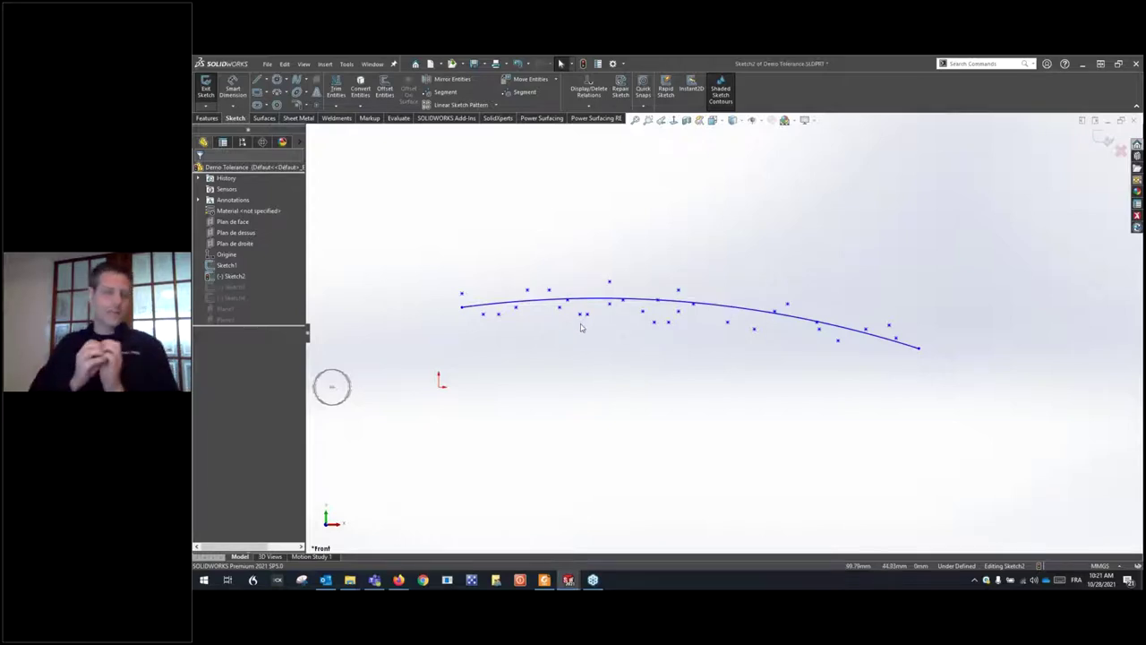
pyautogui.scroll(1, 716, 327)
pyautogui.scroll(-3, 704, 321)
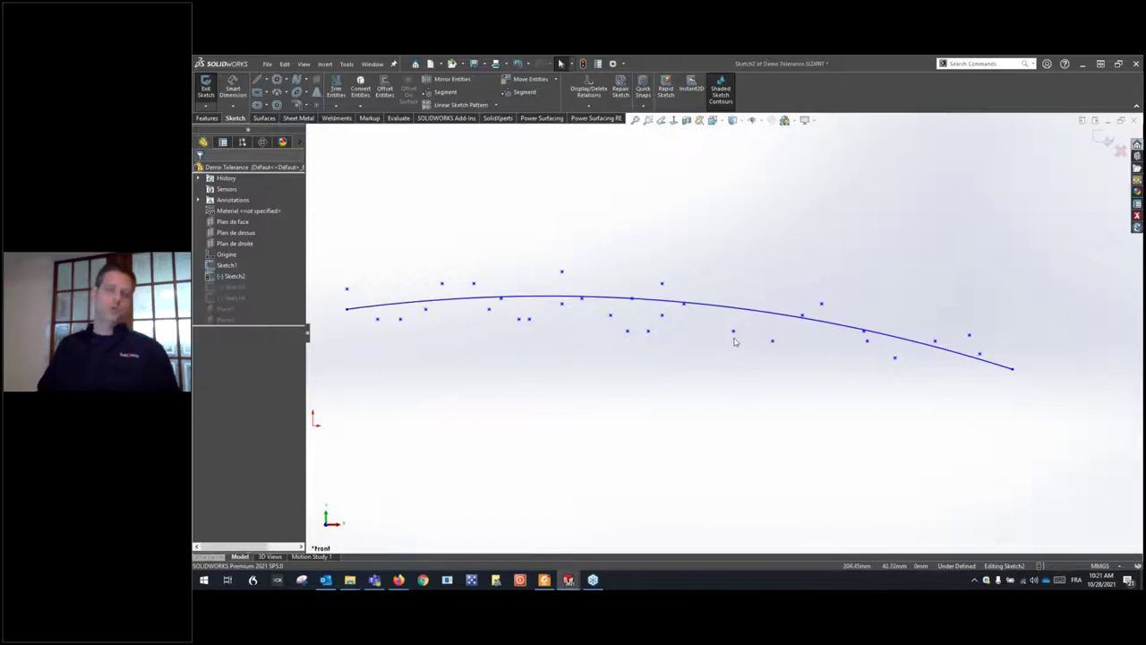
pyautogui.scroll(2, 730, 343)
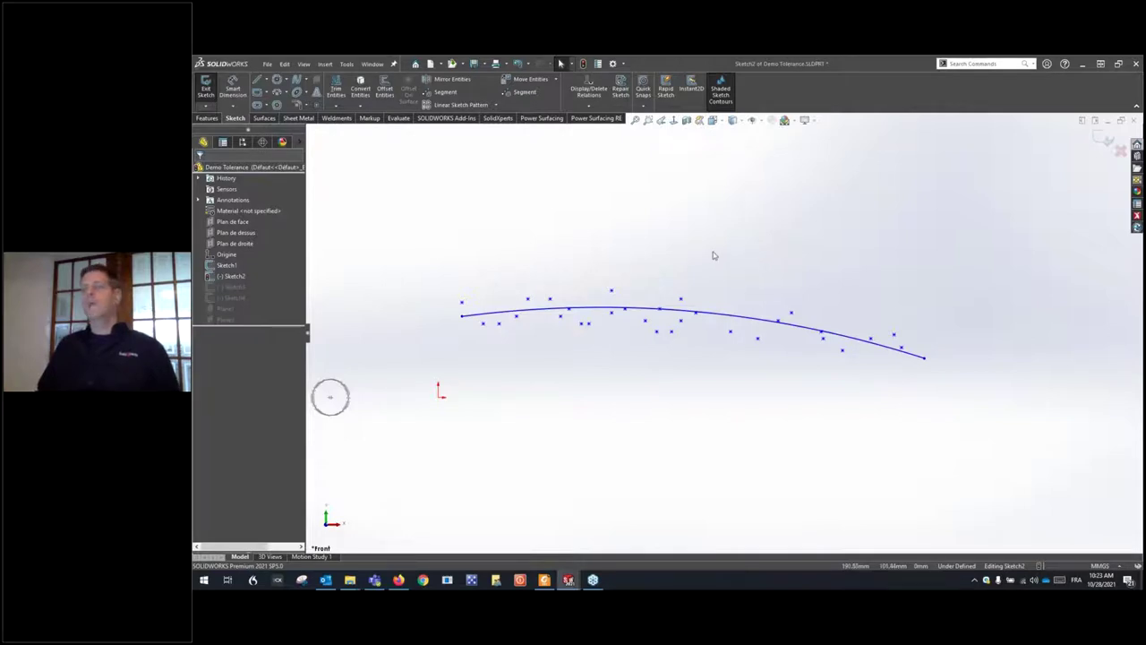
pyautogui.scroll(3, 714, 259)
pyautogui.scroll(-3, 657, 376)
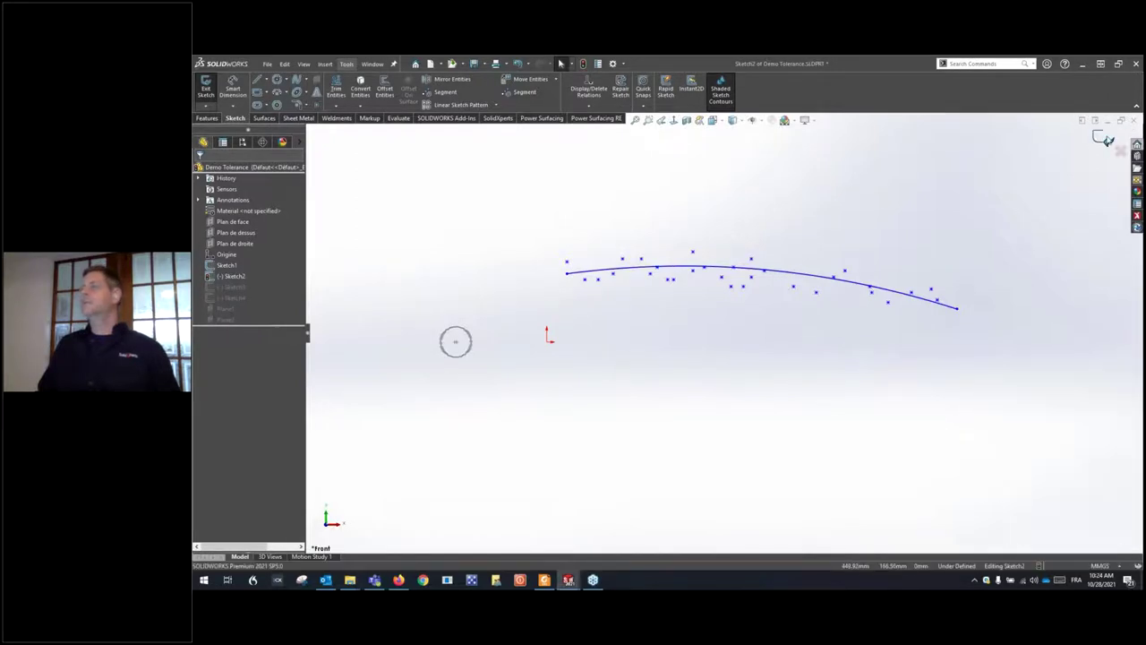
# Step: Show the scanned bracket support part, then switch back to Demo Tolerance
pyautogui.click(372, 65)
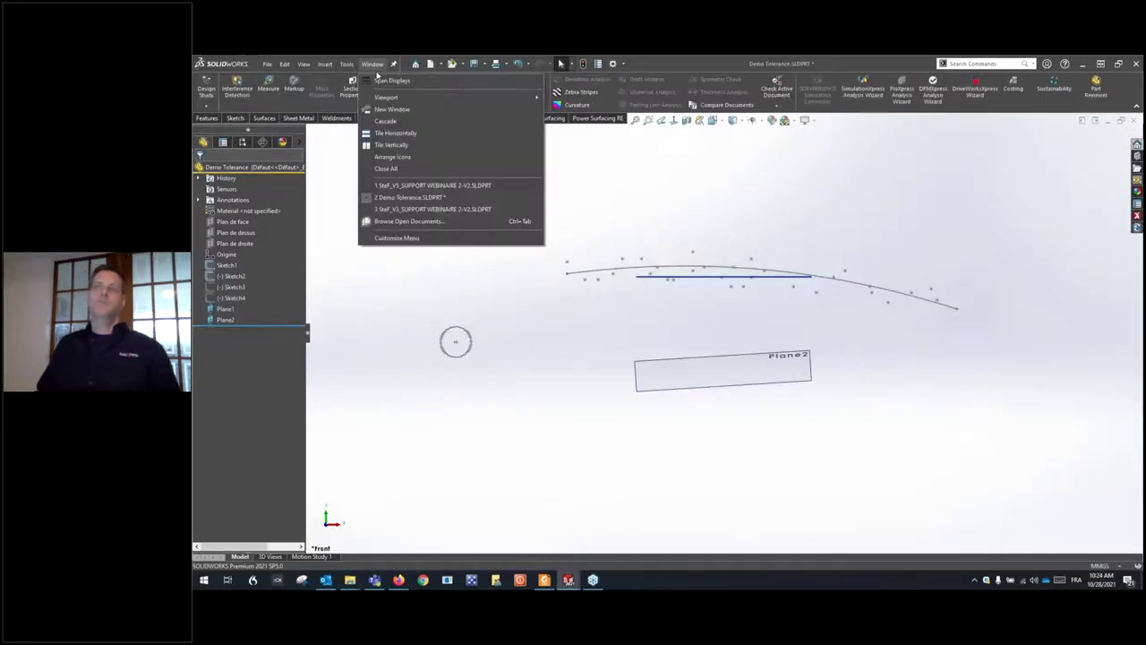
pyautogui.moveTo(432, 209)
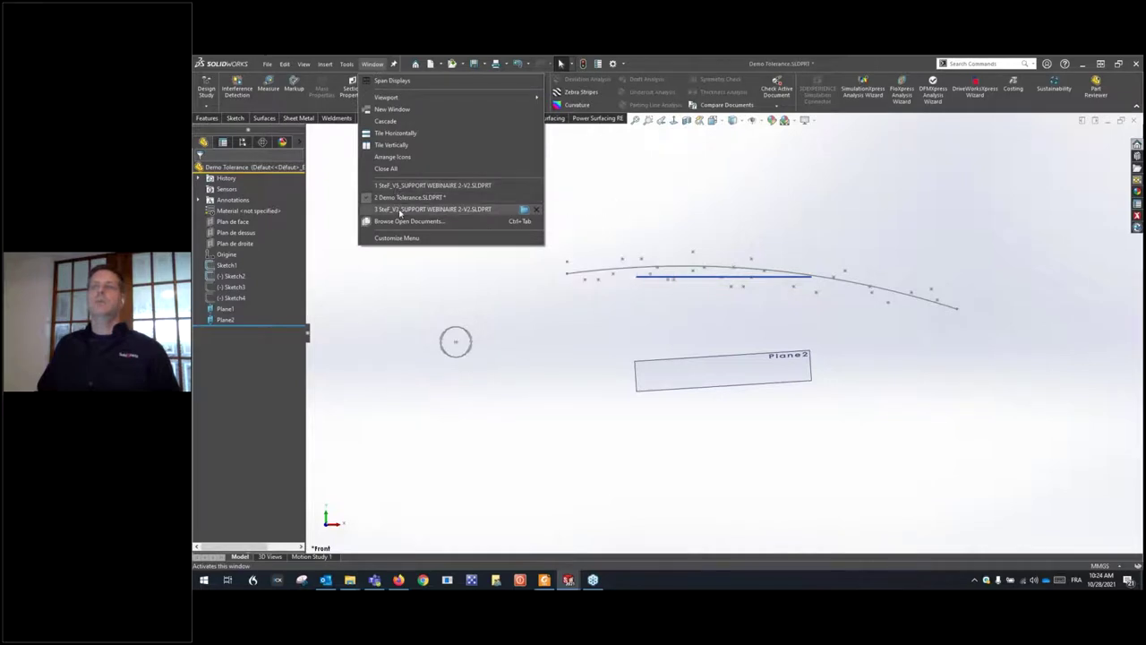
pyautogui.click(421, 208)
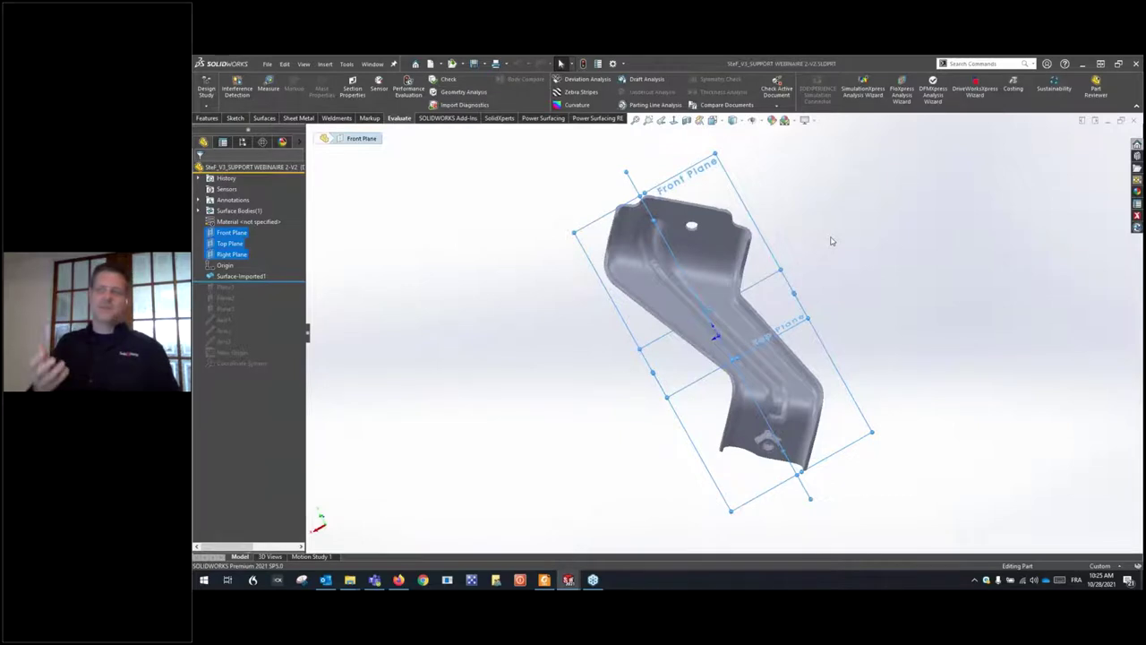
pyautogui.click(374, 65)
pyautogui.click(404, 199)
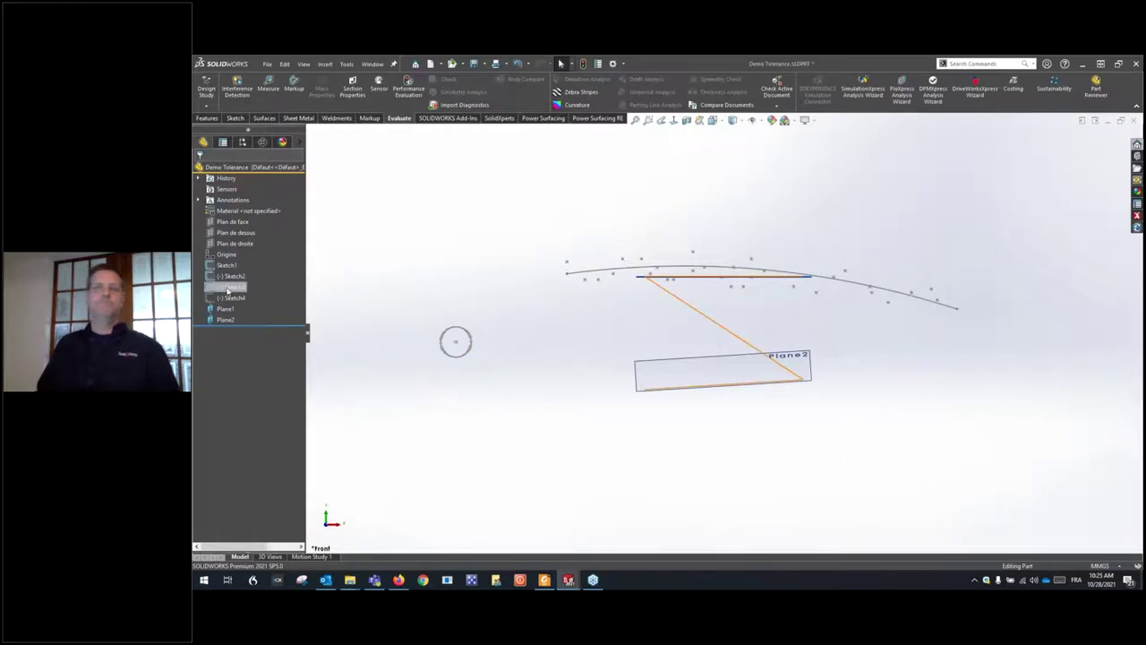
# Step: Edit Sketch1 to display the Ø25.40 circle and 75.00 spacing from the origin
pyautogui.click(229, 298)
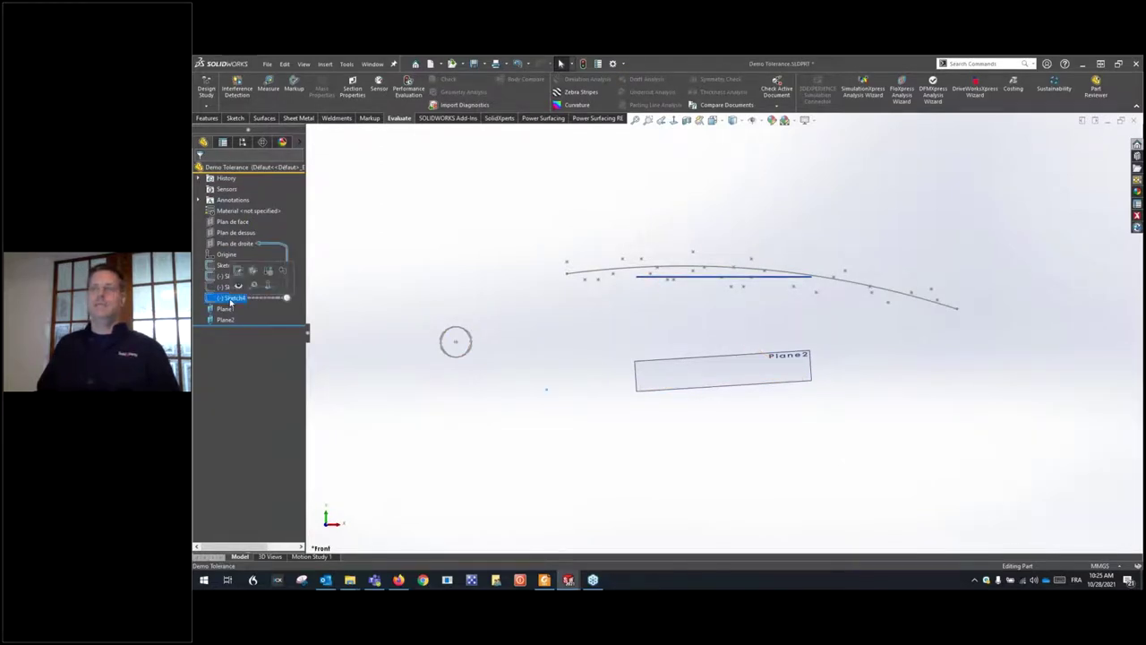
pyautogui.click(223, 266)
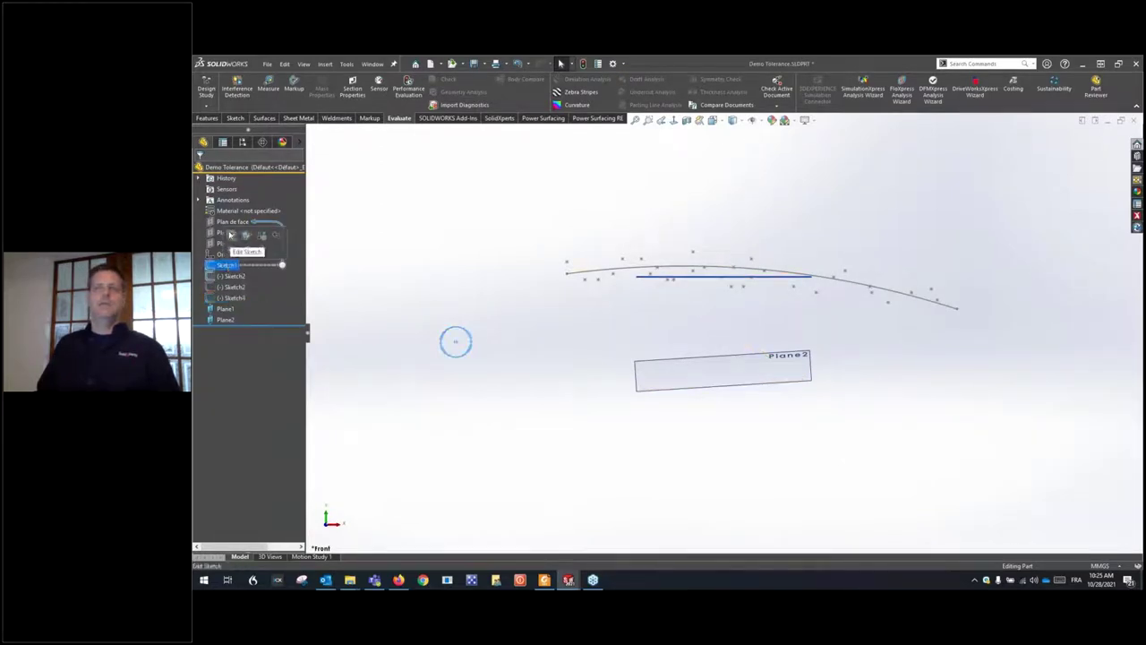
pyautogui.click(232, 235)
pyautogui.scroll(-5, 483, 369)
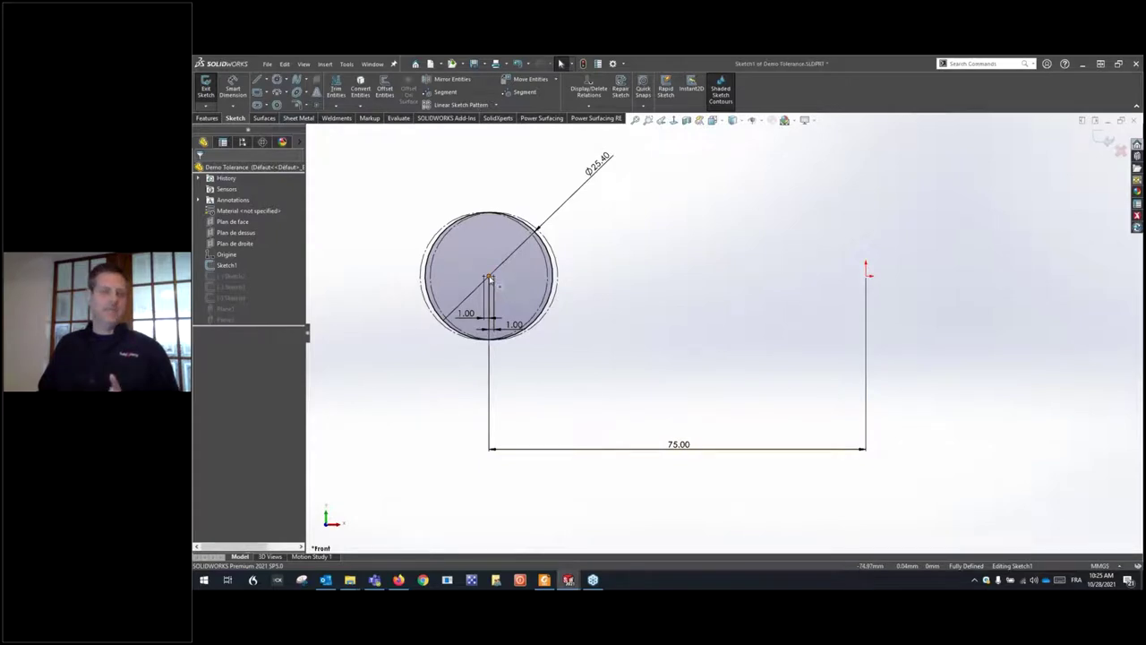
# Step: Inspect the inner and outer tolerance circles and place the second 1.00 offset dimension
pyautogui.scroll(-3, 426, 265)
pyautogui.click(428, 259)
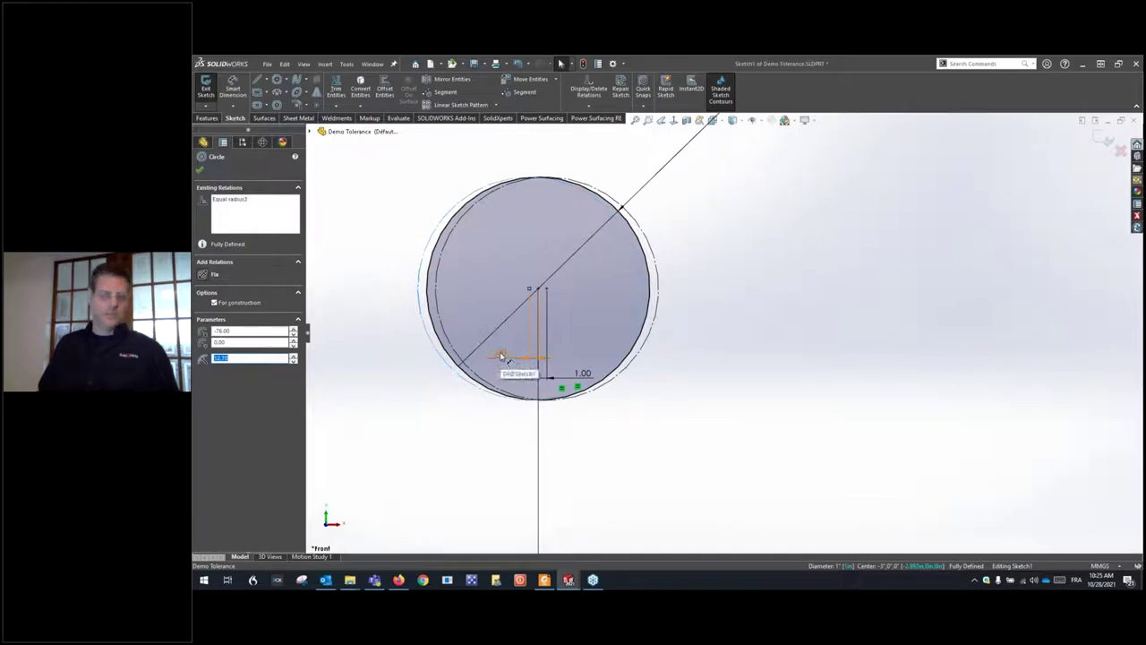
pyautogui.moveTo(504, 355); pyautogui.dragTo(500, 354)
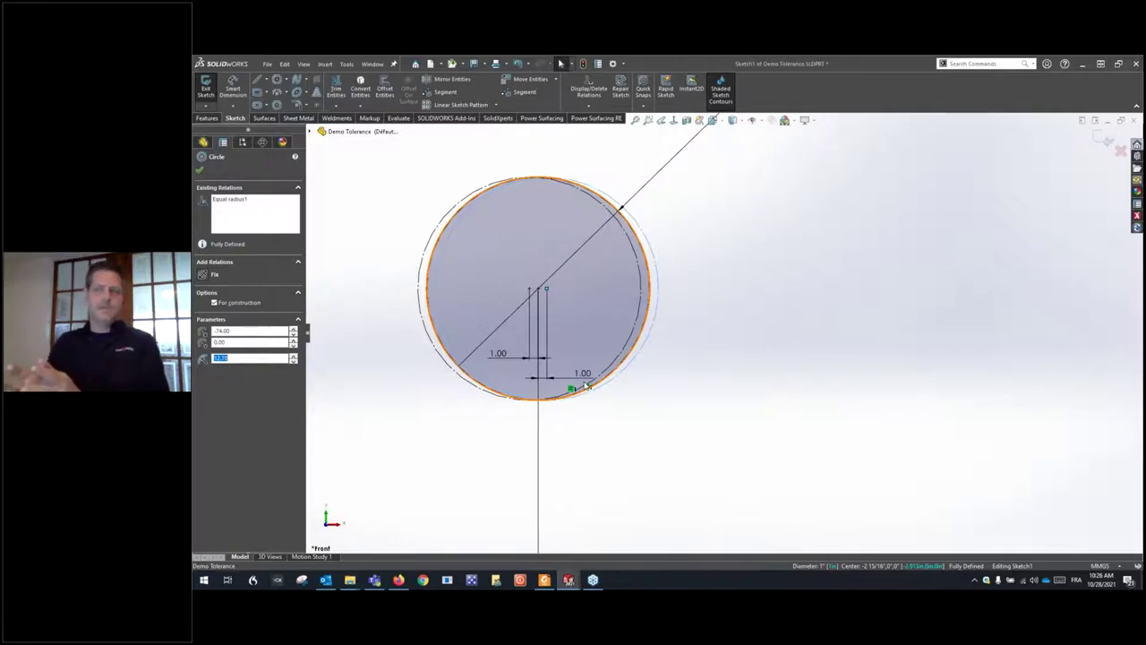
pyautogui.click(762, 338)
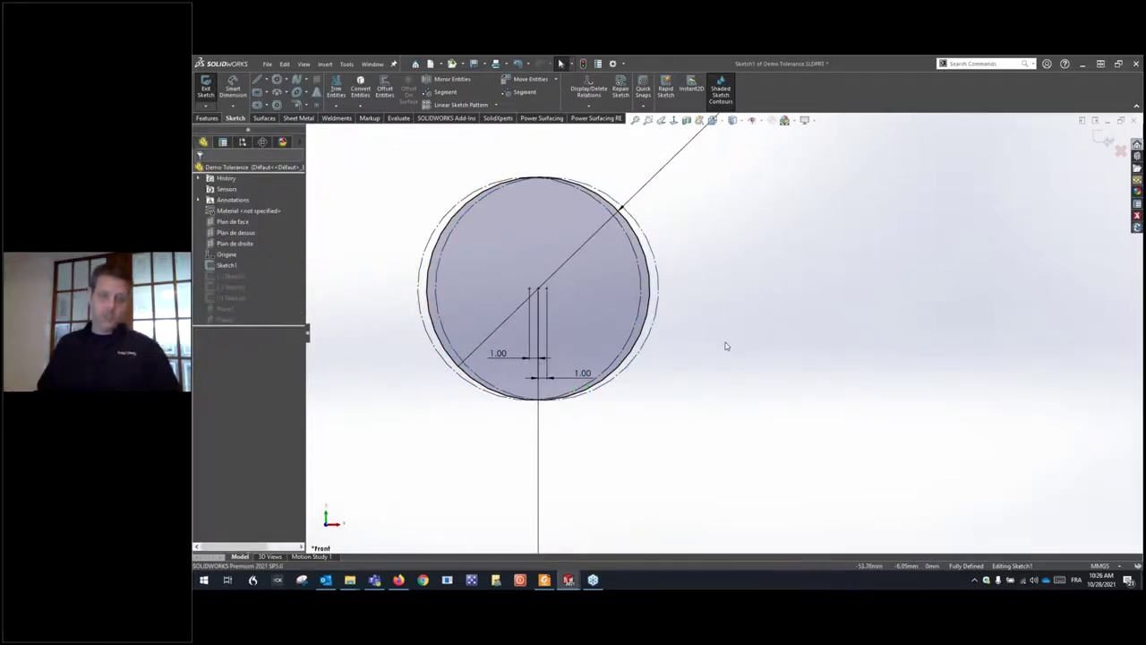
pyautogui.click(658, 294)
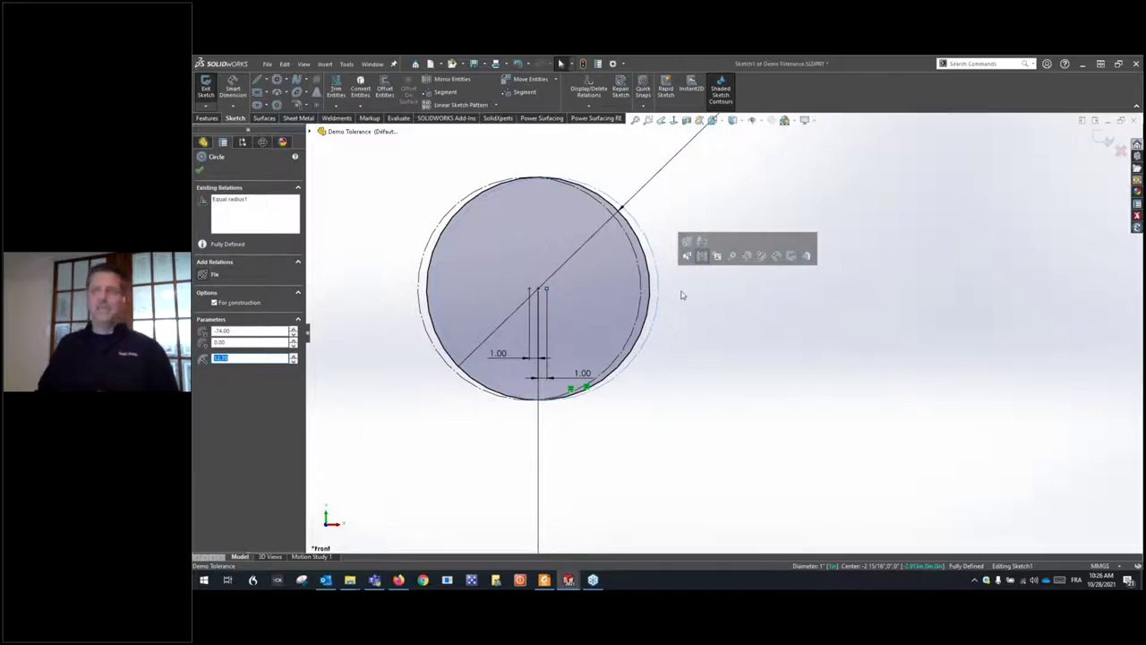
# Step: Deselect the circle, zoom around the fully defined Sketch1, and exit the sketch
pyautogui.click(722, 349)
pyautogui.scroll(5, 735, 312)
pyautogui.scroll(-3, 776, 343)
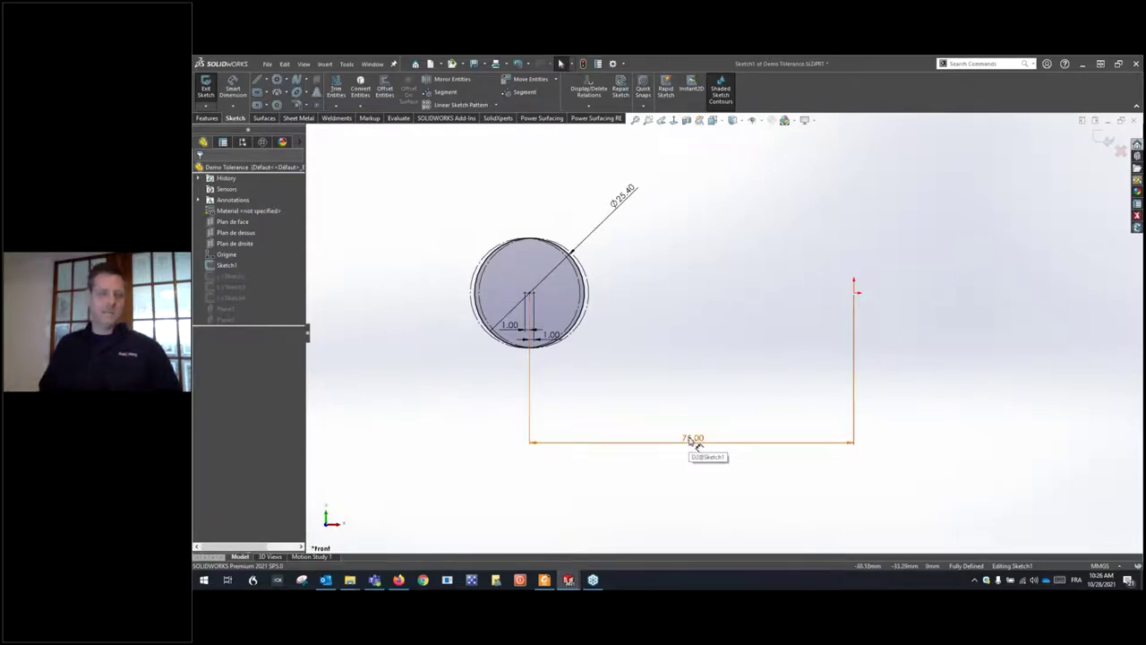
pyautogui.scroll(-1, 611, 348)
pyautogui.scroll(-2, 573, 349)
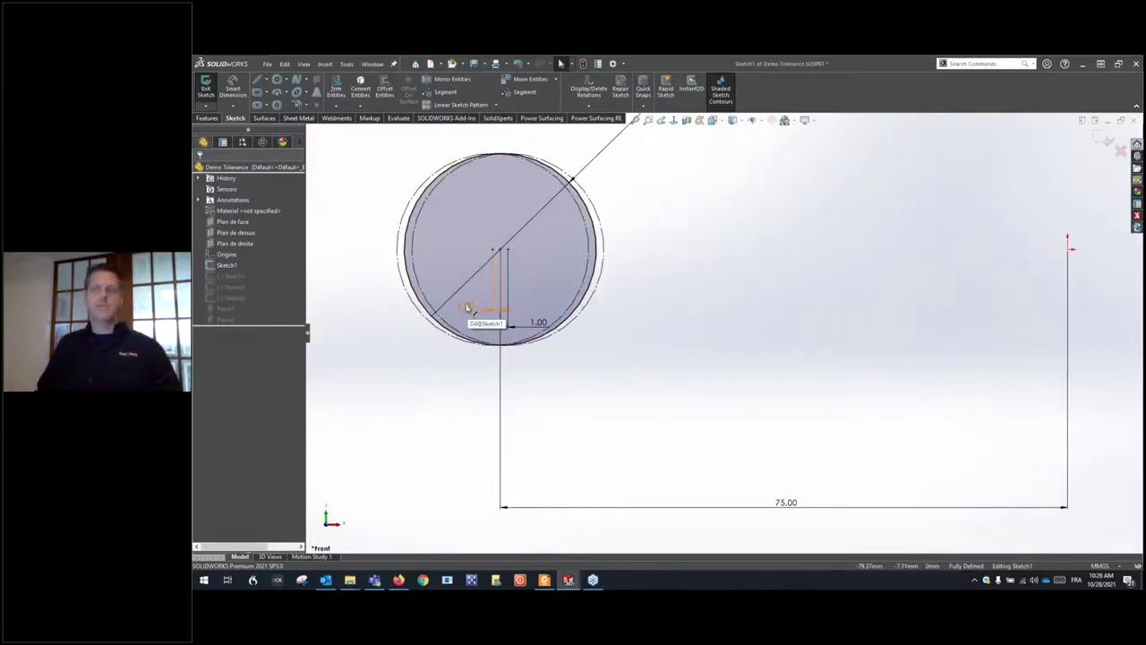
pyautogui.scroll(3, 722, 385)
pyautogui.scroll(-2, 824, 310)
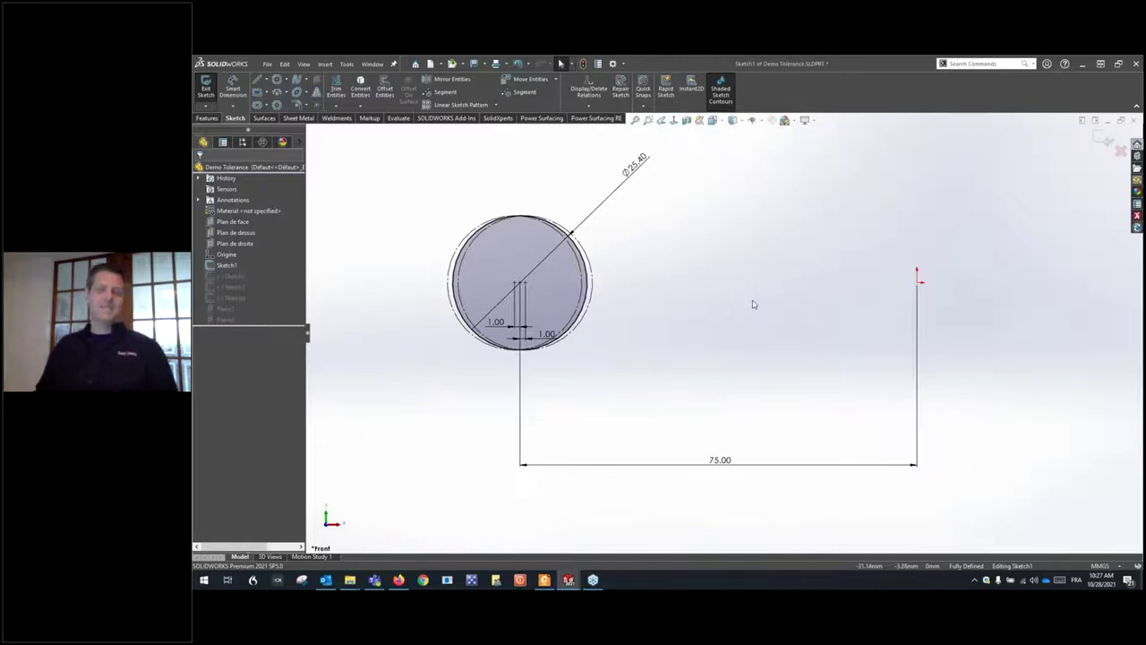
pyautogui.click(1104, 140)
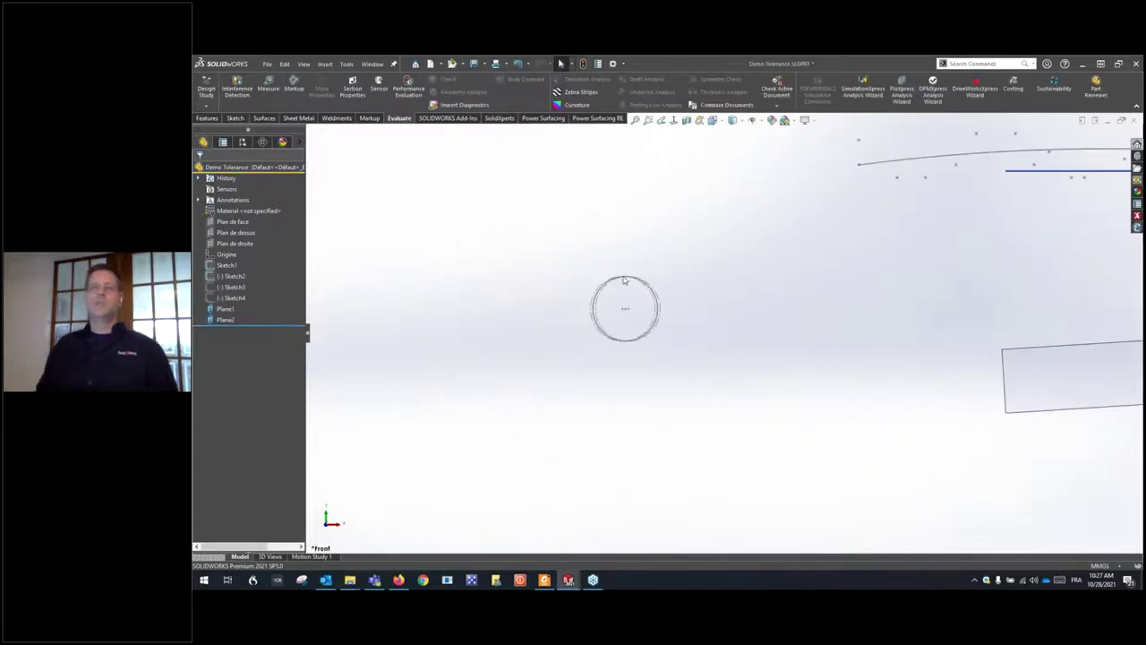
# Step: Orbit and zoom the Demo Tolerance model to see the sketches and planes in perspective
pyautogui.moveTo(842, 313)
pyautogui.mouseDown(button='middle')
pyautogui.moveTo(874, 352)
pyautogui.moveTo(833, 346)
pyautogui.mouseUp(button='middle')
pyautogui.scroll(-3, 833, 345)
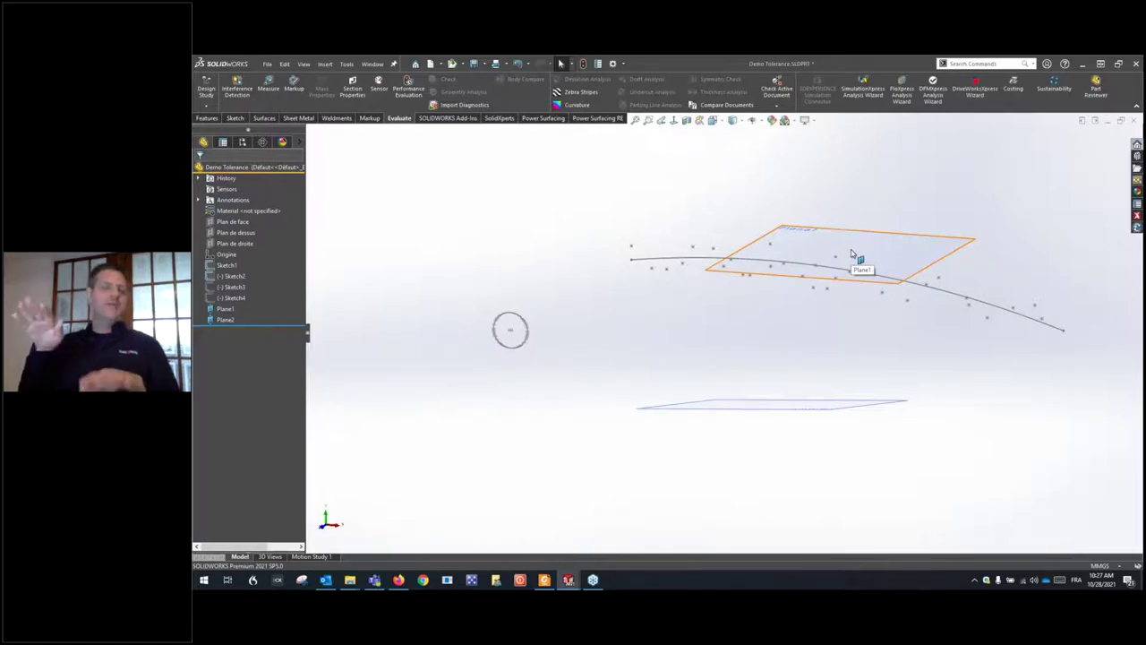
# Step: Select Plane1 and Plane2 together in the model to compare them
pyautogui.click(890, 256)
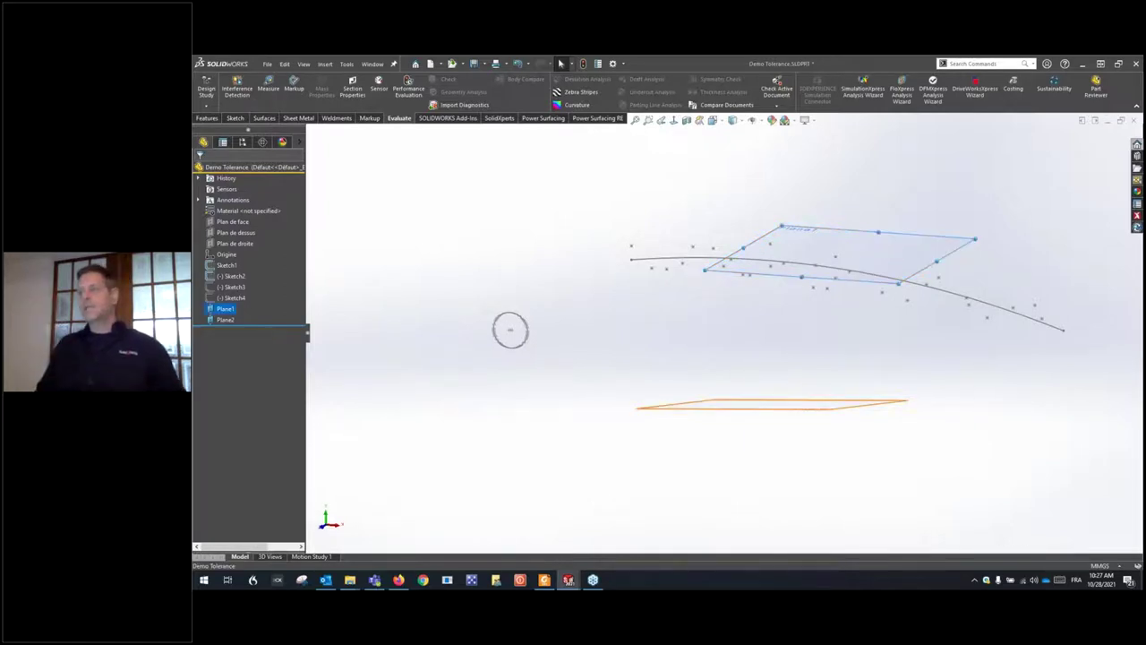
pyautogui.keyDown('ctrl'); pyautogui.click(747, 409); pyautogui.keyUp('ctrl')
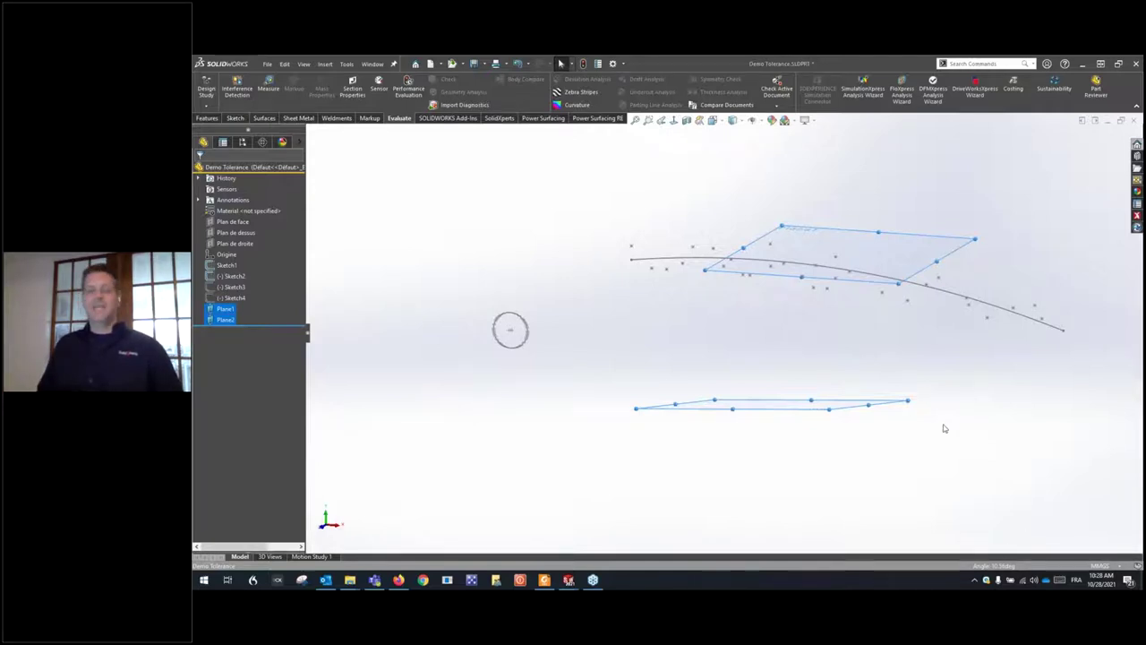
pyautogui.scroll(3, 887, 343)
pyautogui.scroll(-3, 839, 335)
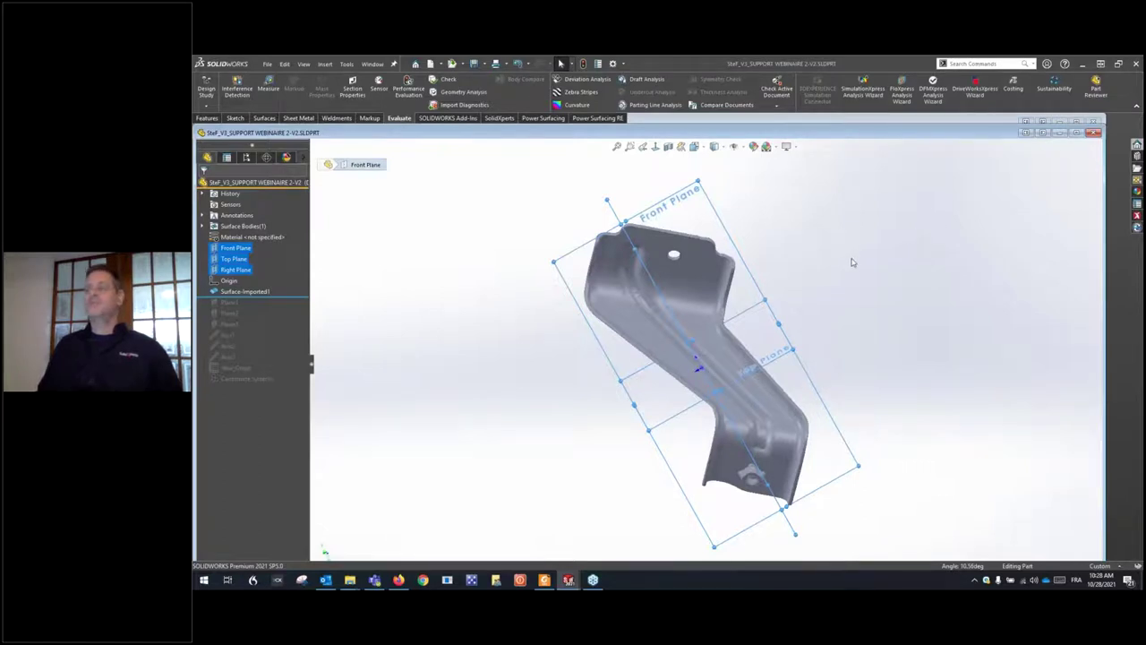
# Step: Move the StF_V3_SUPPORT WEBINAIRE 2-V2 window left and deselect the three reference planes
pyautogui.moveTo(966, 137); pyautogui.dragTo(855, 137)
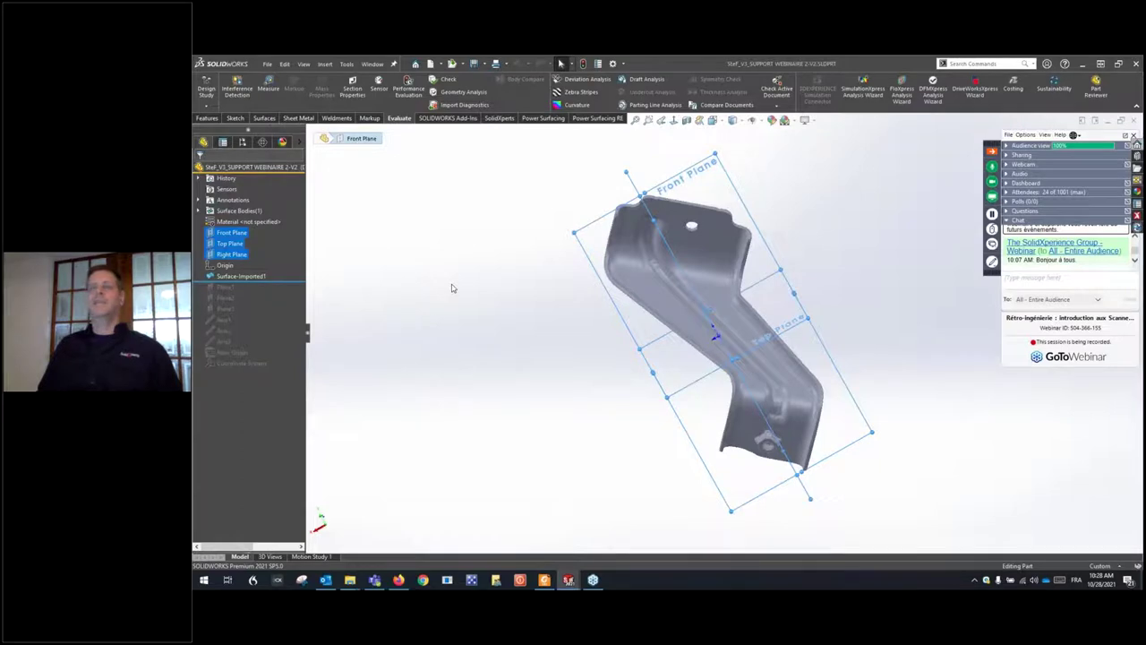
pyautogui.click(453, 288)
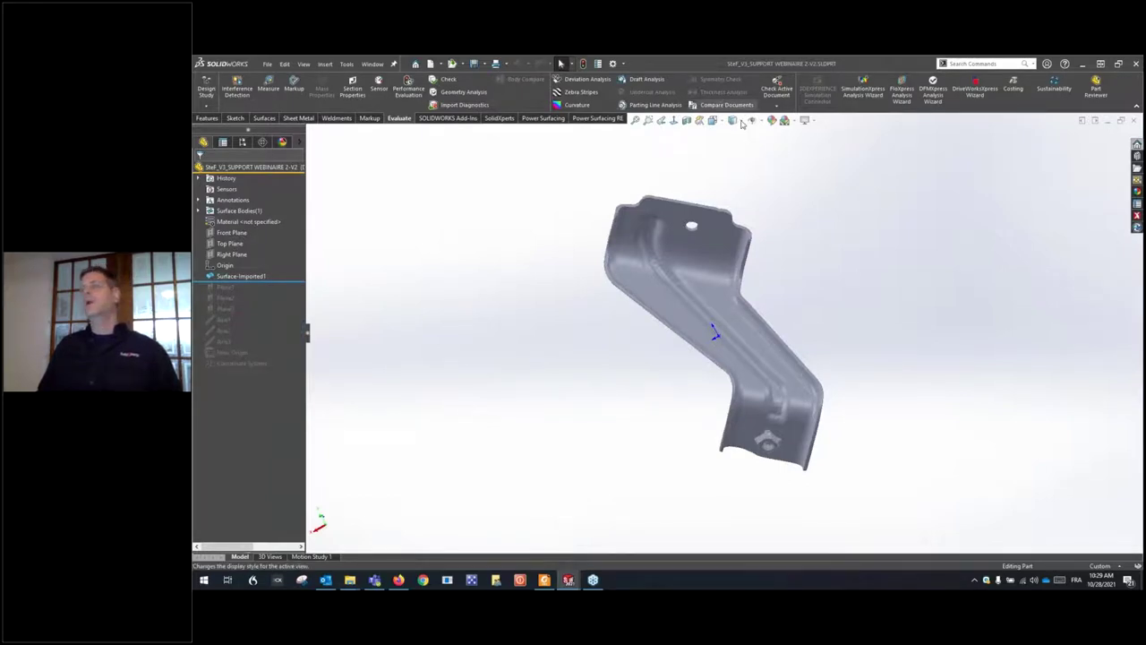
# Step: Turn the scanned bracket to the Isometric view
pyautogui.click(739, 123)
pyautogui.click(712, 120)
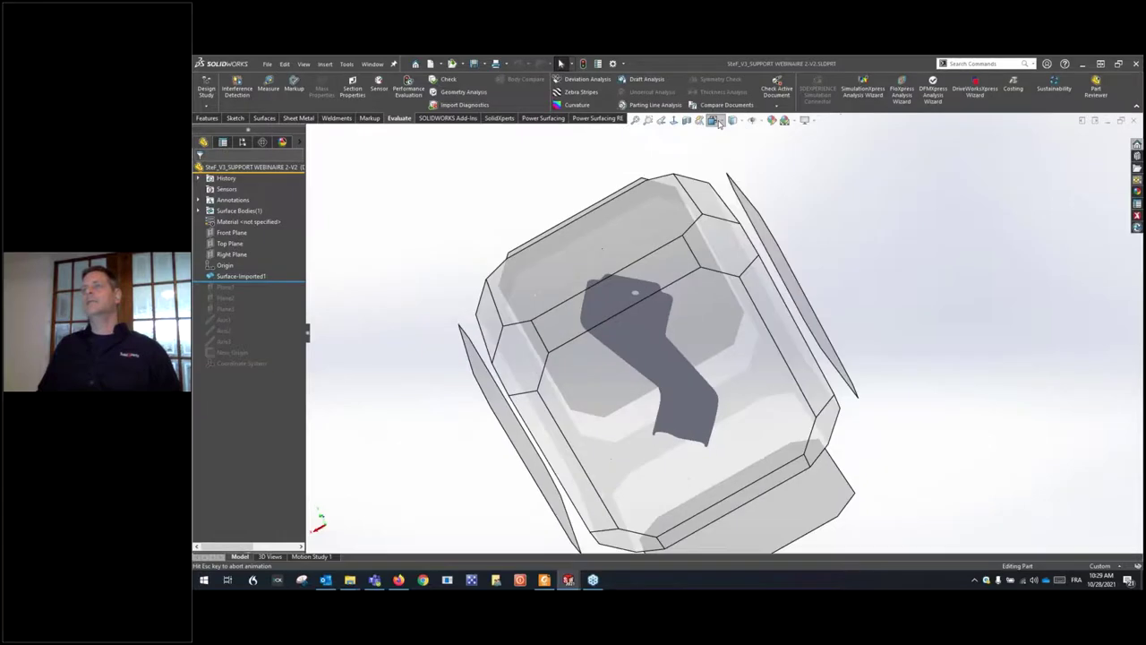
pyautogui.click(769, 150)
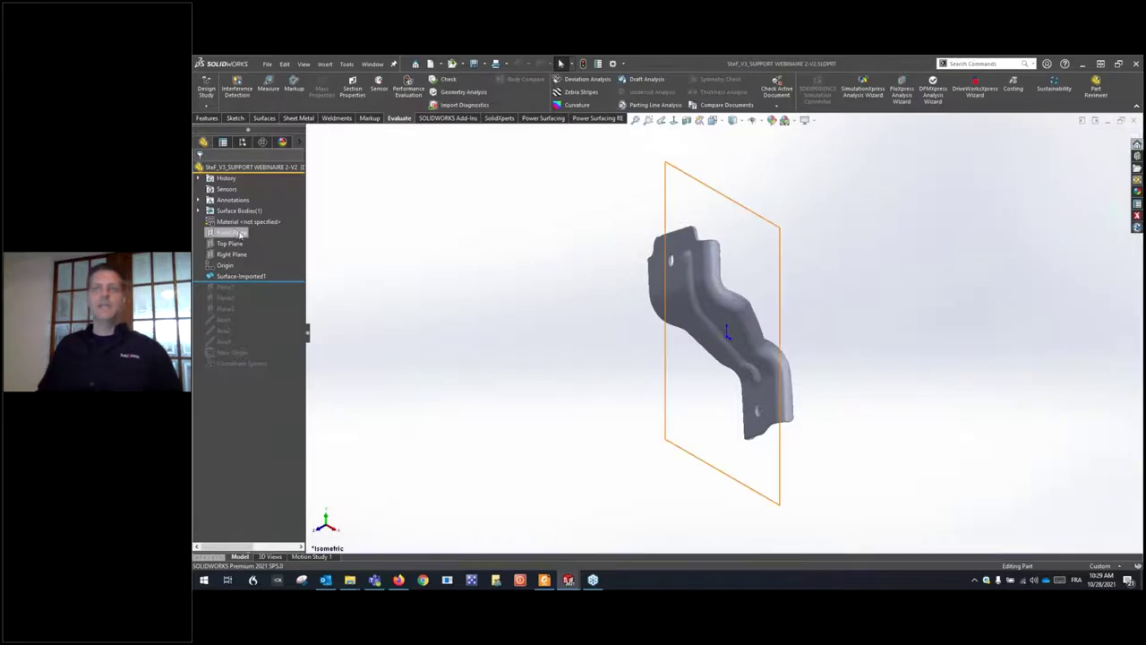
# Step: Select the Front, Top and Right planes together so all three display
pyautogui.click(232, 233)
pyautogui.keyDown('ctrl'); pyautogui.click(230, 244); pyautogui.keyUp('ctrl')
pyautogui.keyDown('ctrl'); pyautogui.click(236, 255); pyautogui.keyUp('ctrl')
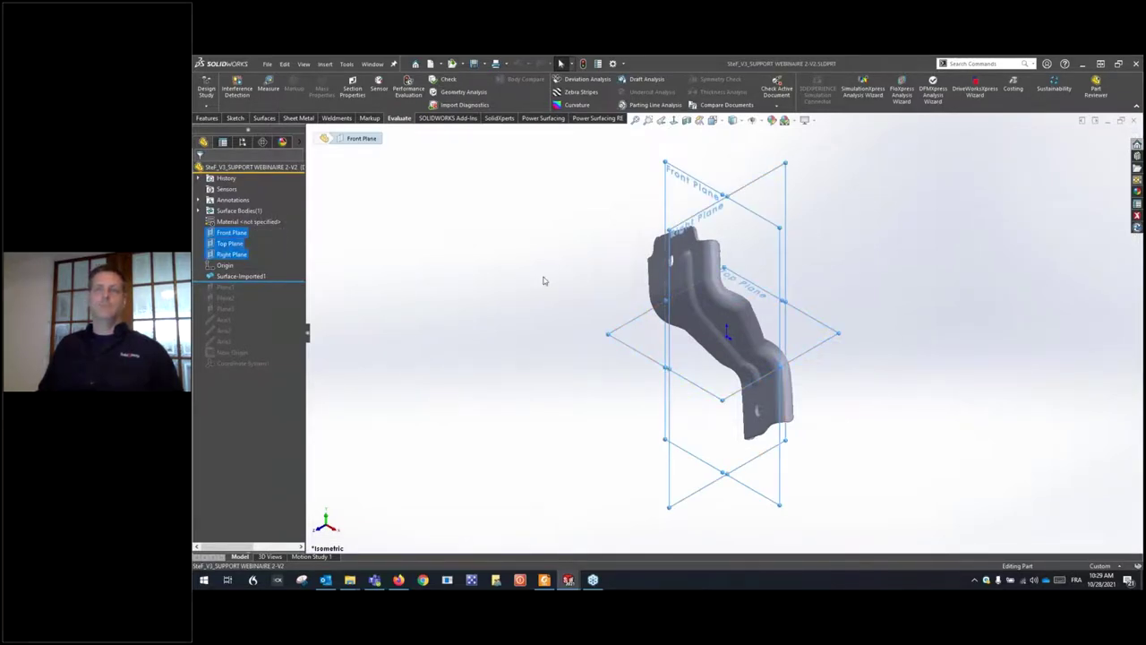
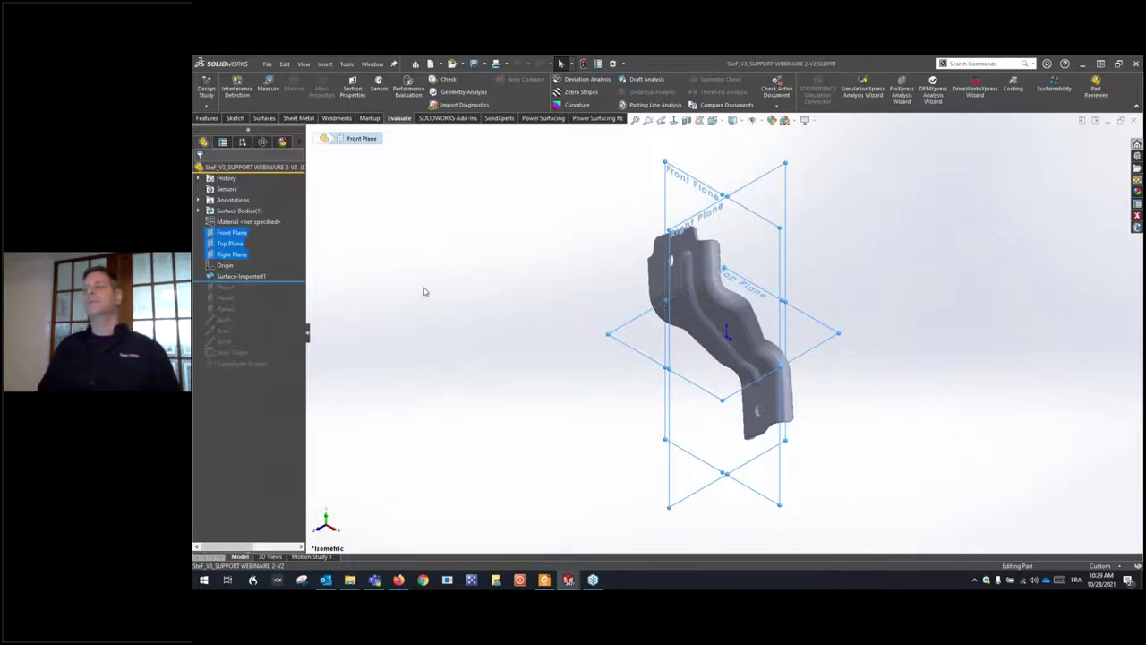
# Step: Roll the feature history forward to restore the planes, axes, New_Origin and Coordinate System1
pyautogui.moveTo(427, 291)
pyautogui.mouseDown(button='middle')
pyautogui.moveTo(442, 335)
pyautogui.moveTo(417, 332)
pyautogui.moveTo(445, 355)
pyautogui.moveTo(428, 345)
pyautogui.moveTo(425, 333)
pyautogui.moveTo(468, 325)
pyautogui.moveTo(440, 360)
pyautogui.moveTo(404, 353)
pyautogui.moveTo(440, 348)
pyautogui.mouseUp(button='middle')
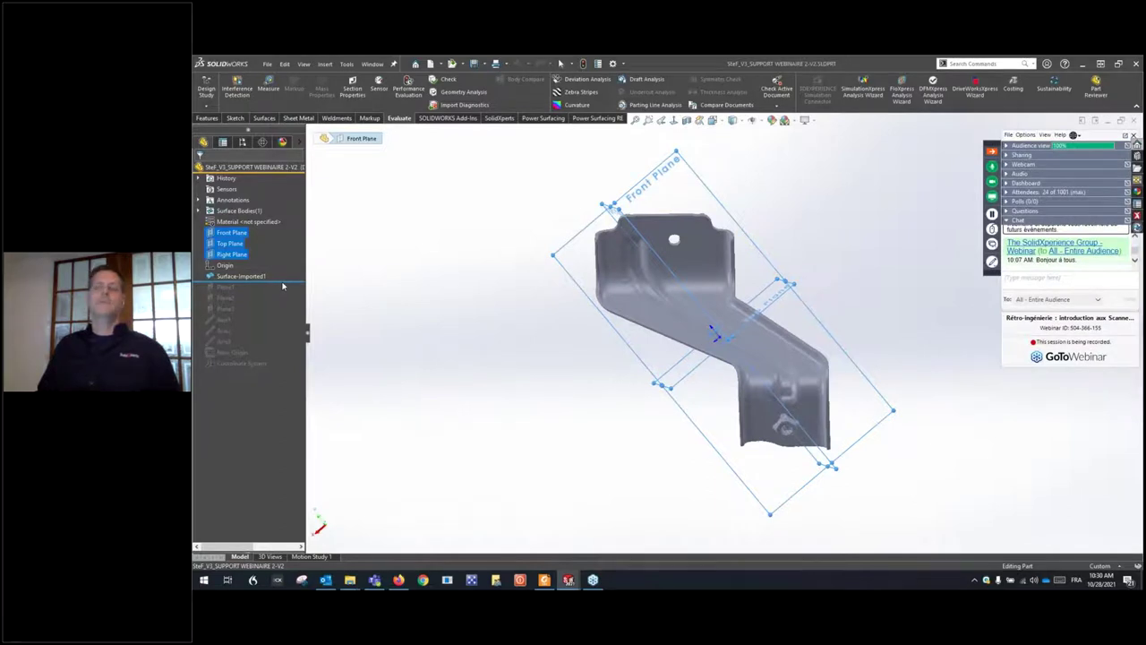
pyautogui.click(283, 284)
pyautogui.moveTo(283, 284); pyautogui.dragTo(284, 368)
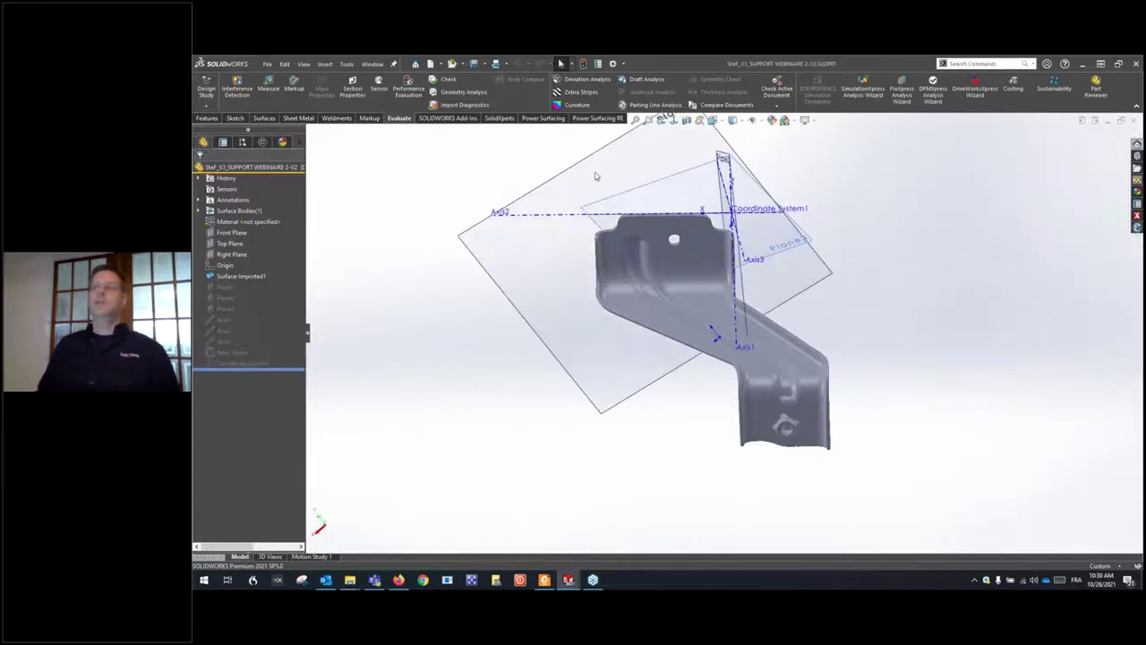
pyautogui.click(237, 364)
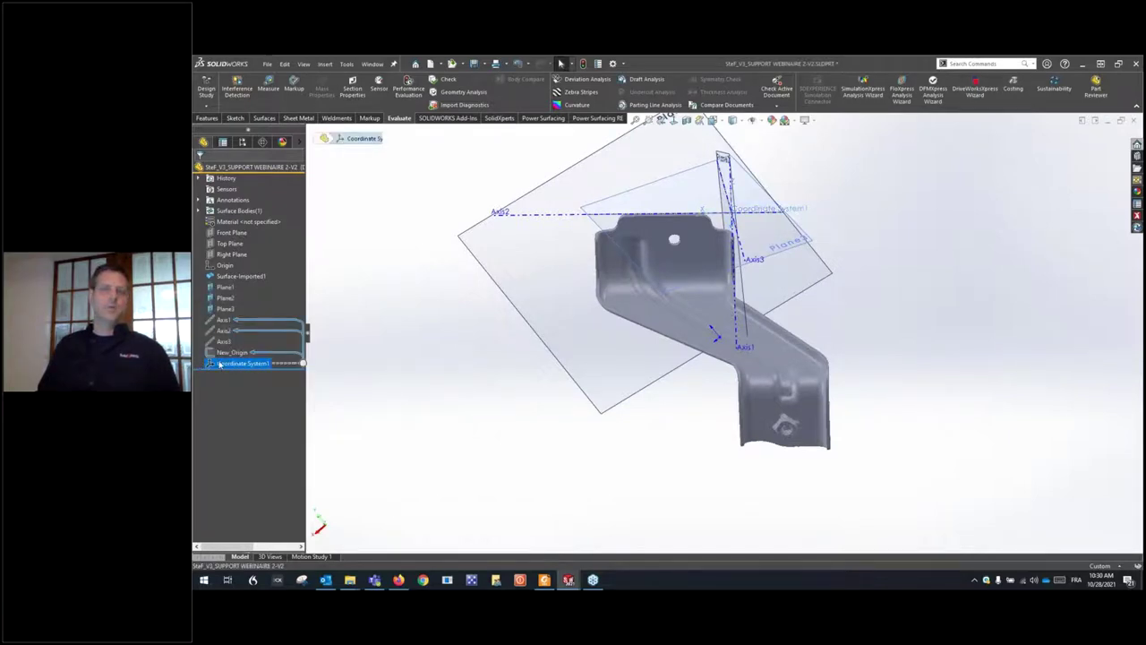
# Step: Browse the Reference Geometry types and rotate the bracket to inspect Coordinate System1
pyautogui.click(200, 119)
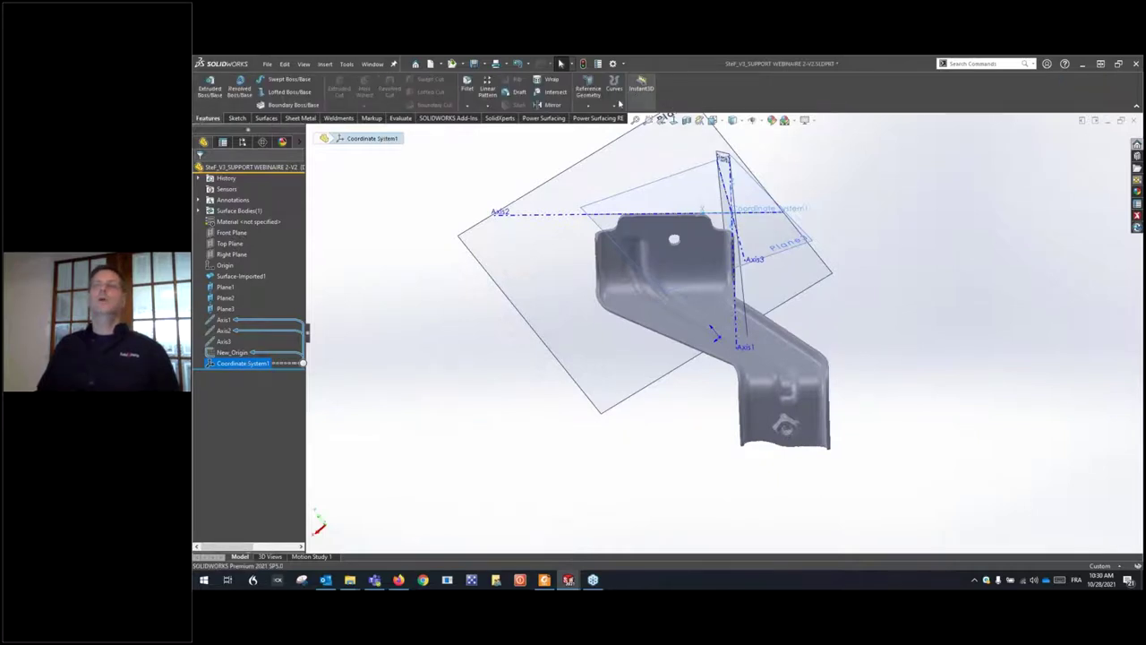
pyautogui.click(592, 96)
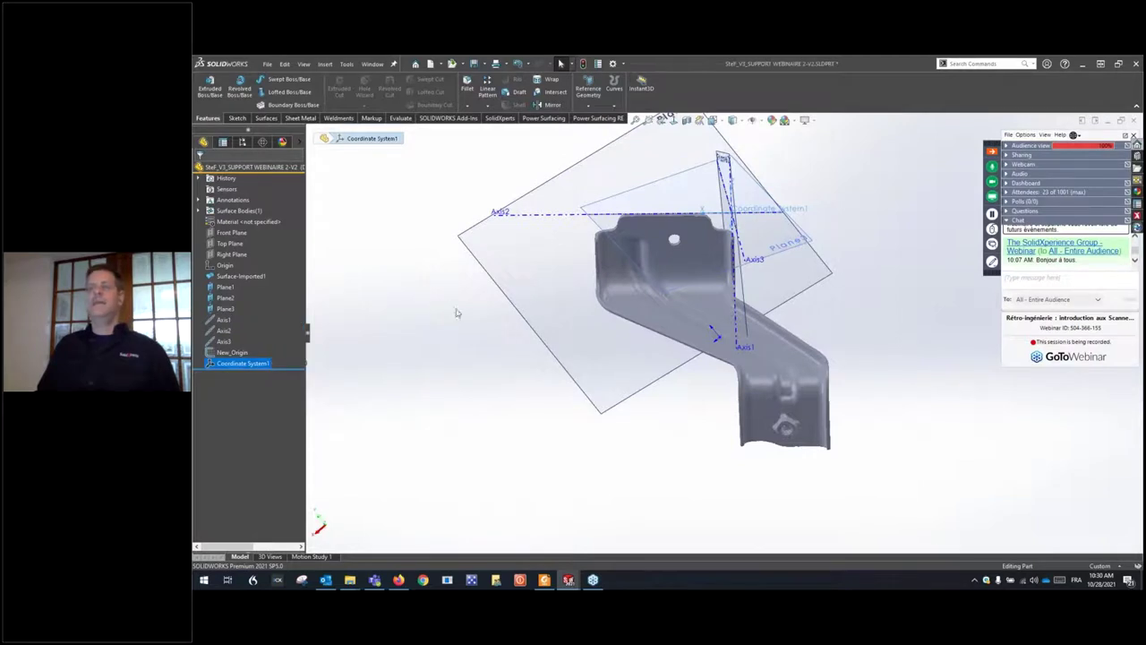
pyautogui.moveTo(621, 230); pyautogui.dragTo(733, 201, button='middle')
pyautogui.click(733, 199)
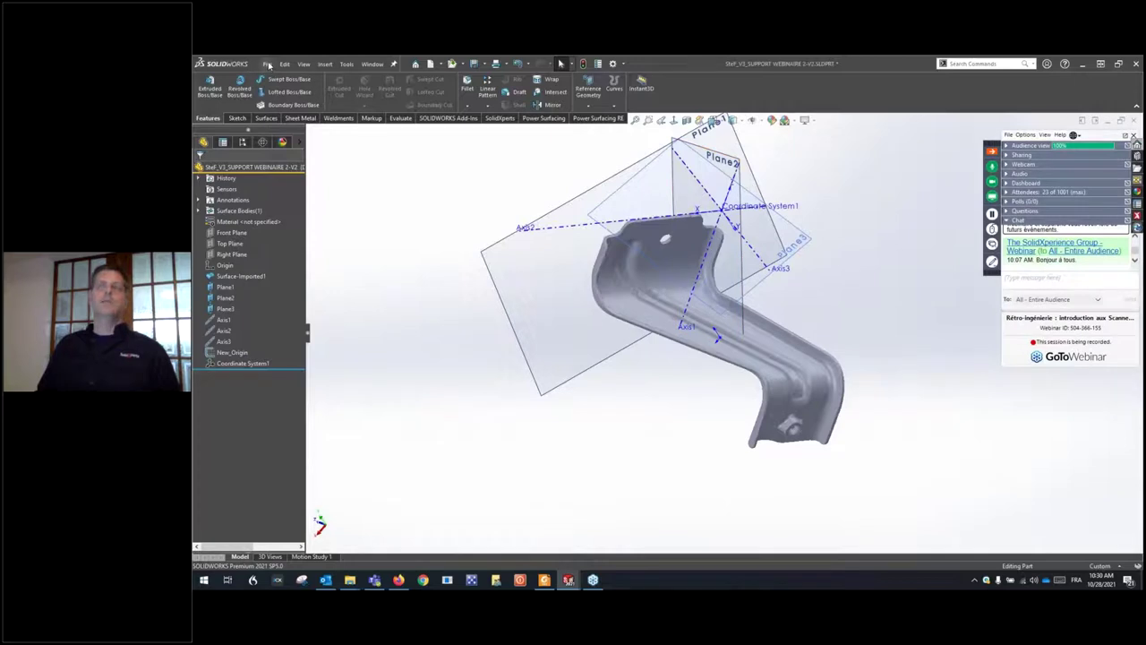
pyautogui.click(268, 64)
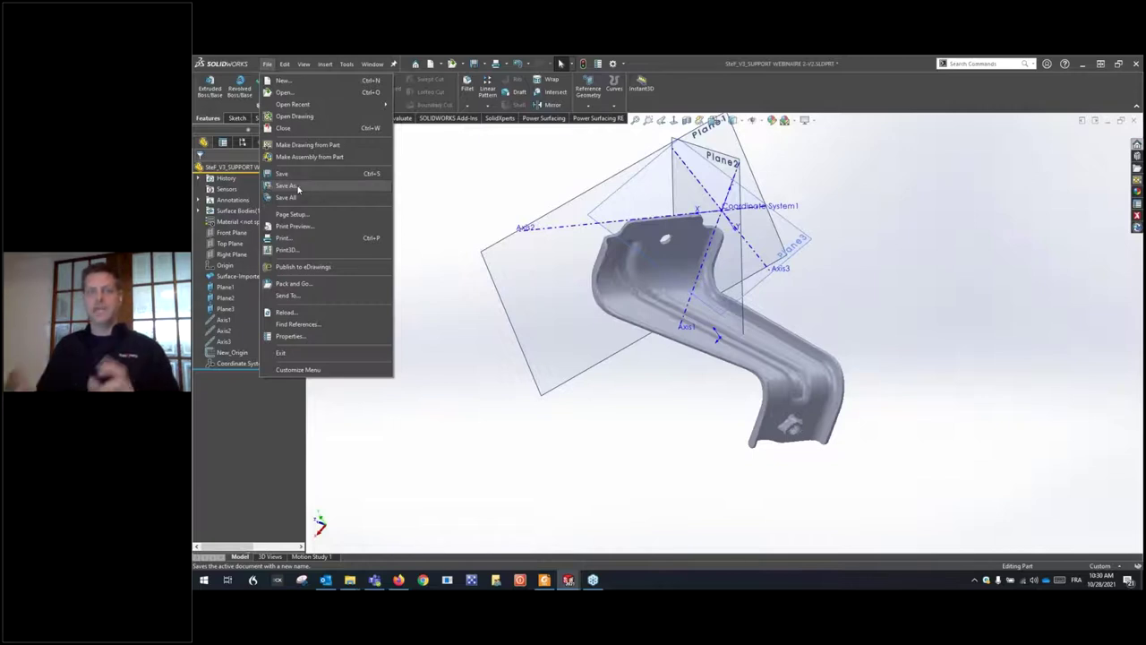
# Step: Set Parasolid export options to output in Coordinate System1, then cancel the Save As
pyautogui.click(298, 187)
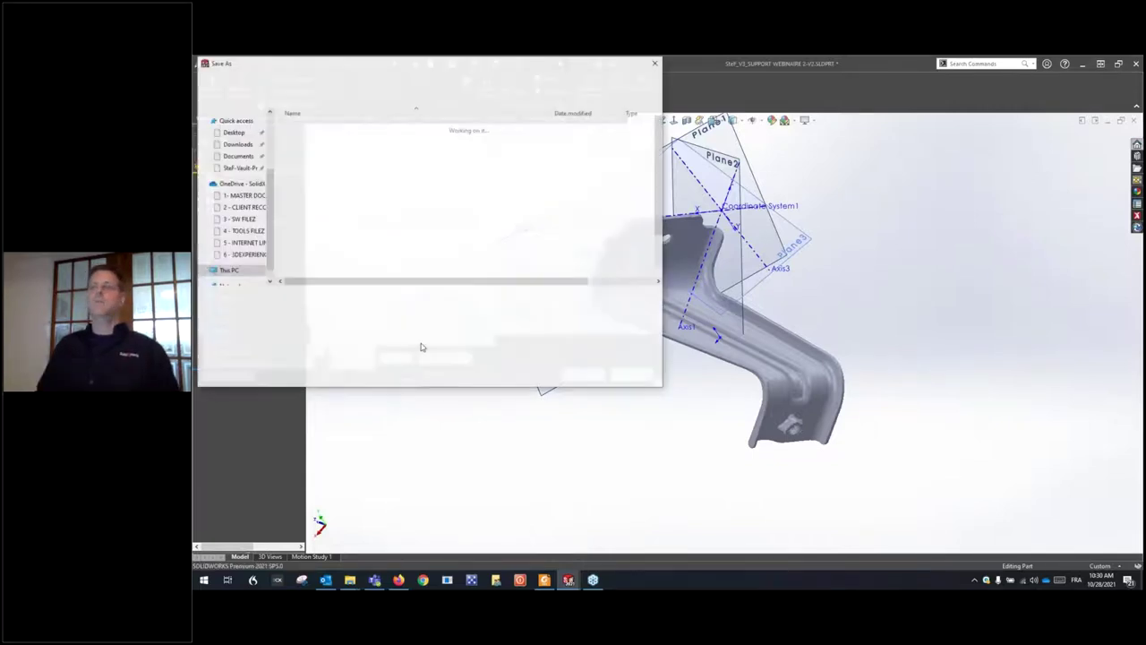
pyautogui.click(324, 309)
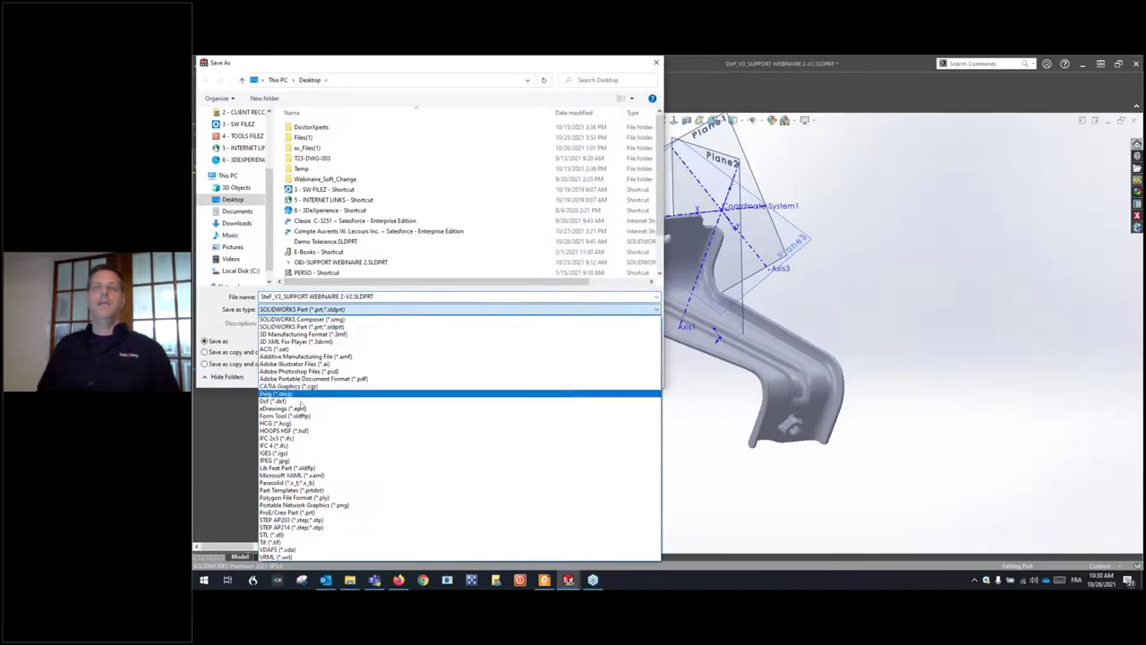
pyautogui.click(304, 483)
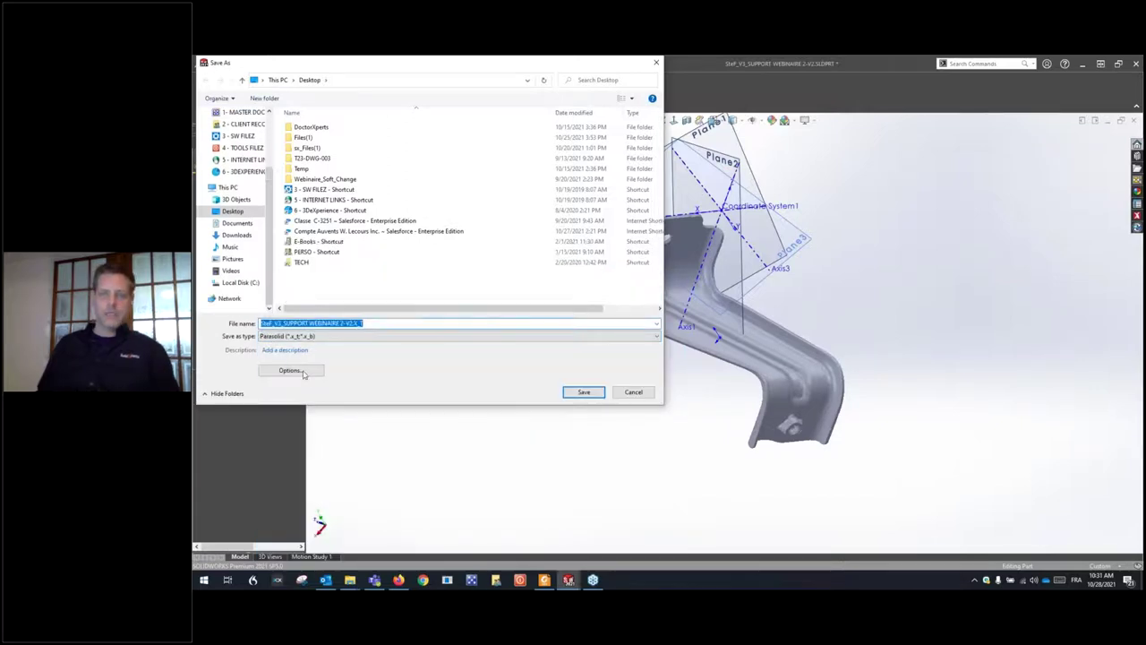
pyautogui.click(291, 370)
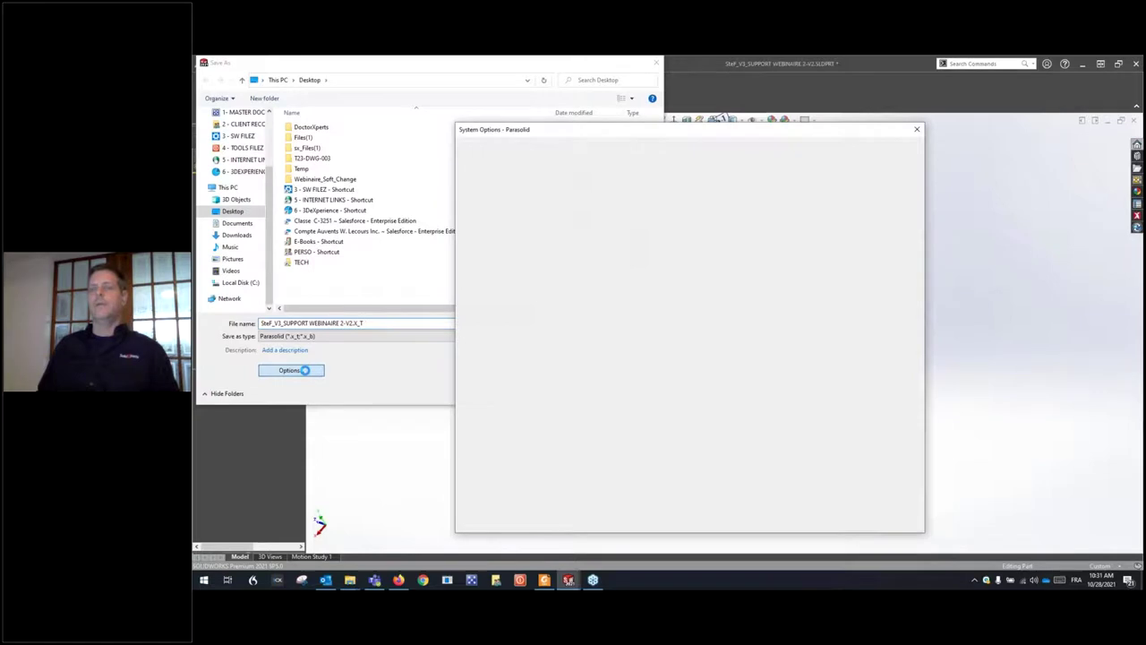
pyautogui.click(698, 501)
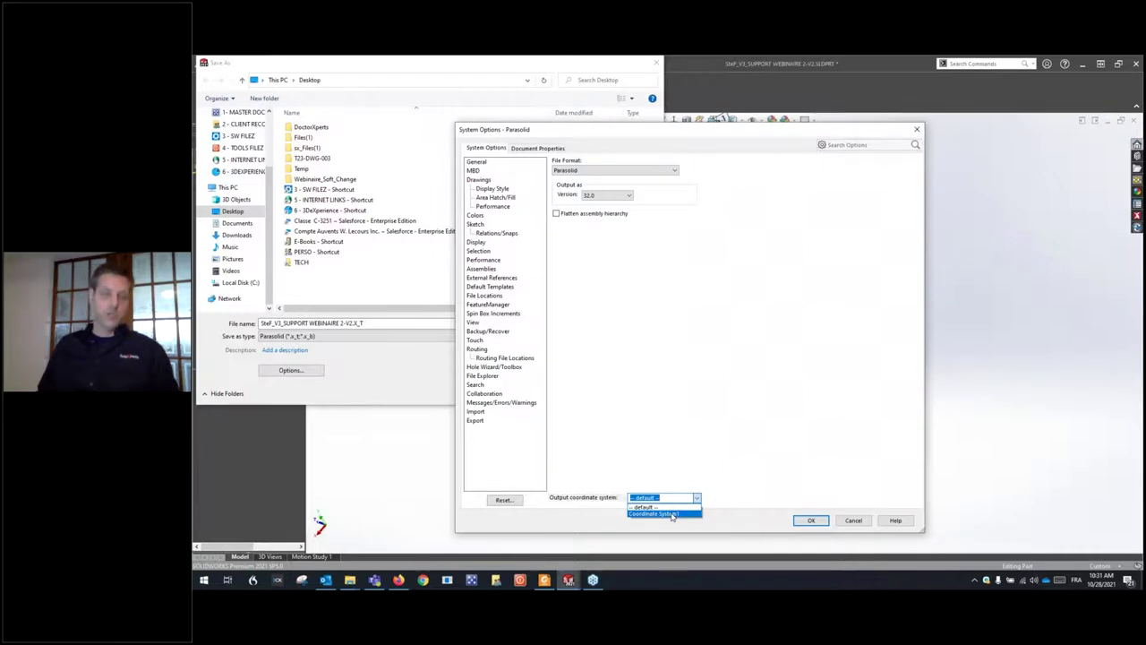
pyautogui.click(858, 527)
pyautogui.click(855, 521)
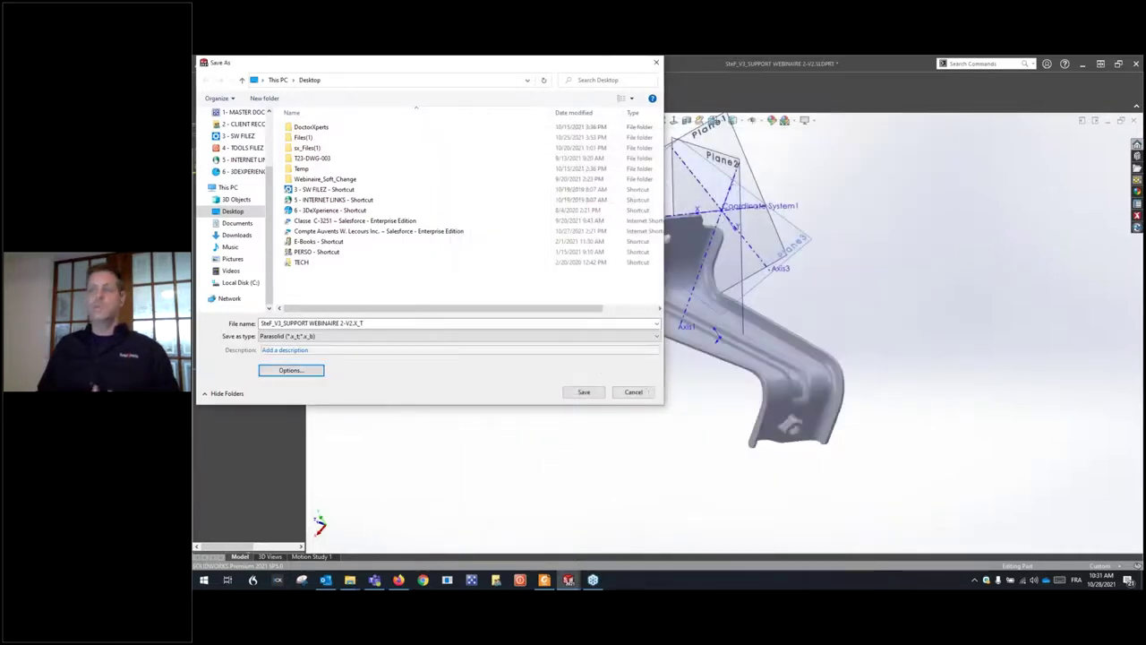
pyautogui.click(649, 392)
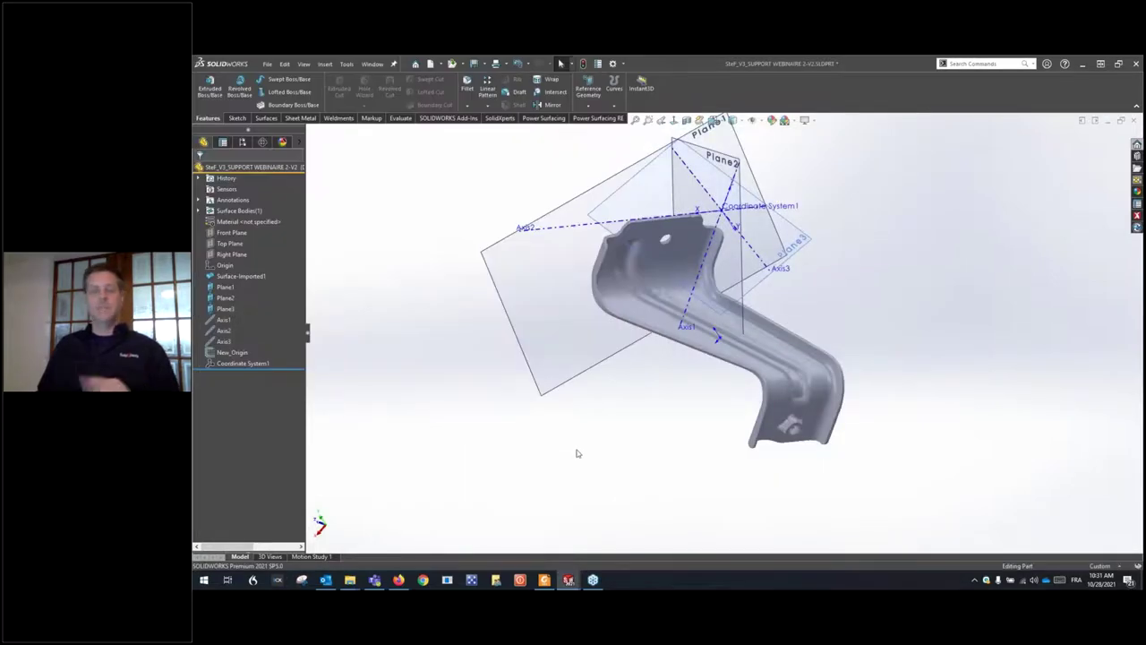
# Step: Switch to the other scanned bracket part and show it in isometric view
pyautogui.click(378, 64)
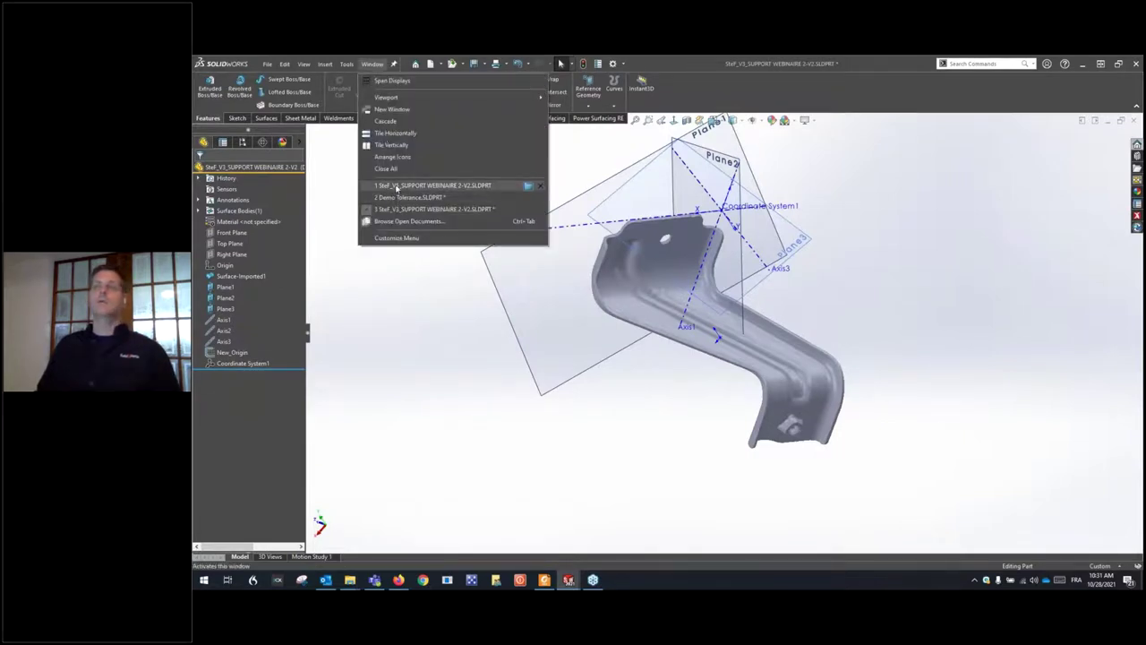
pyautogui.click(396, 186)
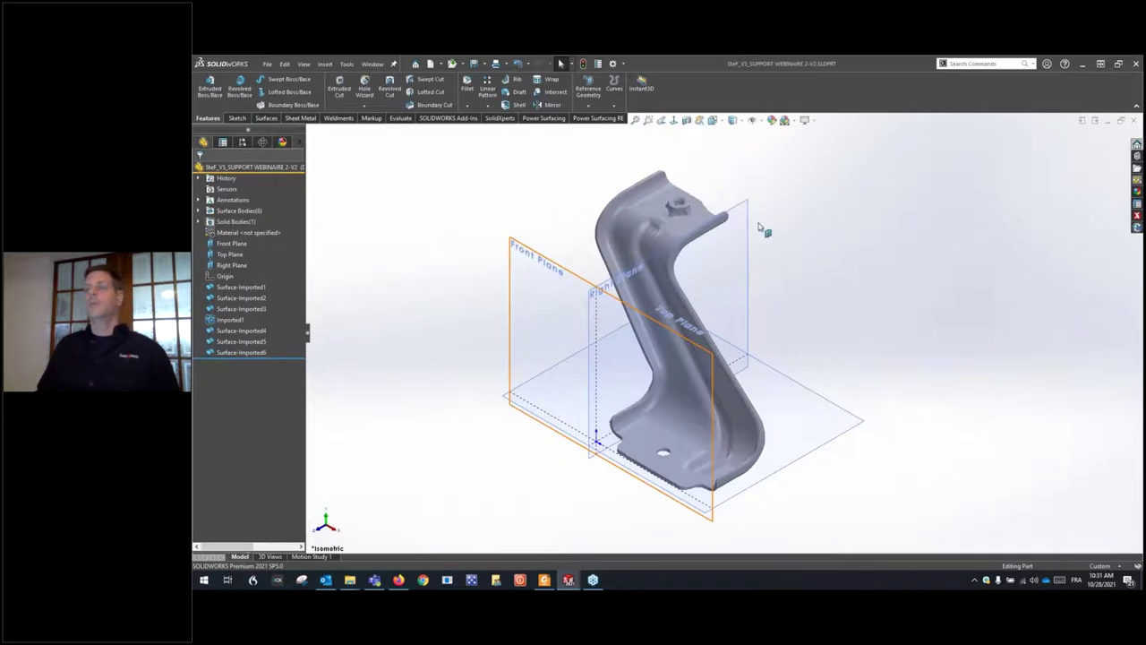
pyautogui.moveTo(838, 297)
pyautogui.mouseDown(button='middle')
pyautogui.moveTo(821, 245)
pyautogui.moveTo(788, 248)
pyautogui.moveTo(807, 246)
pyautogui.moveTo(809, 208)
pyautogui.mouseUp(button='middle')
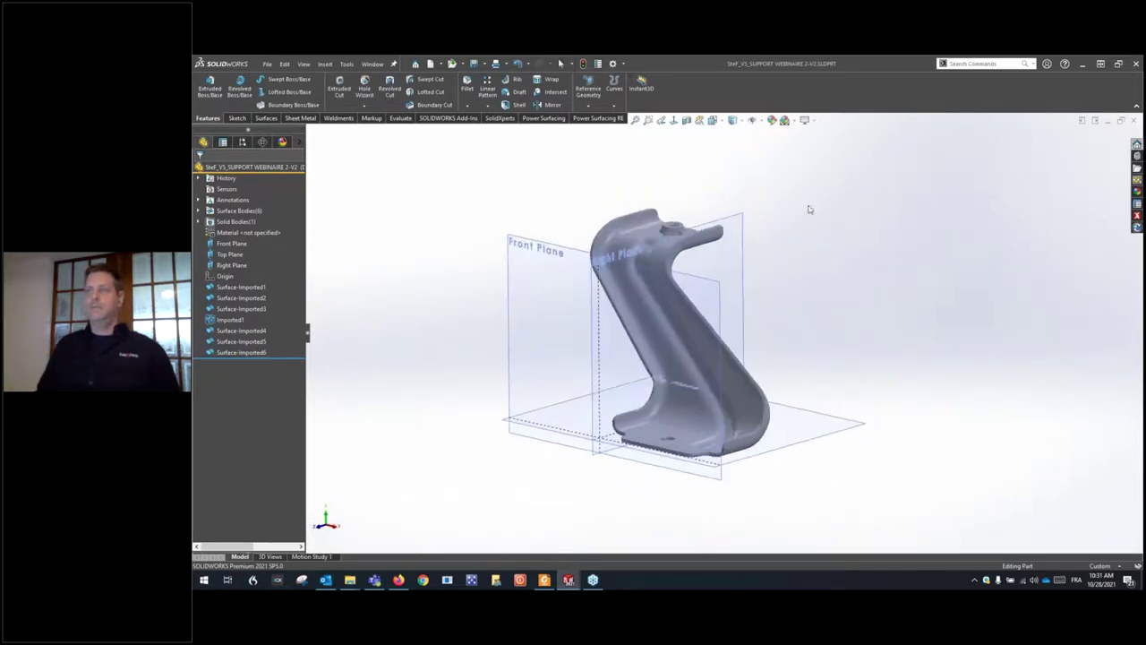
pyautogui.click(721, 121)
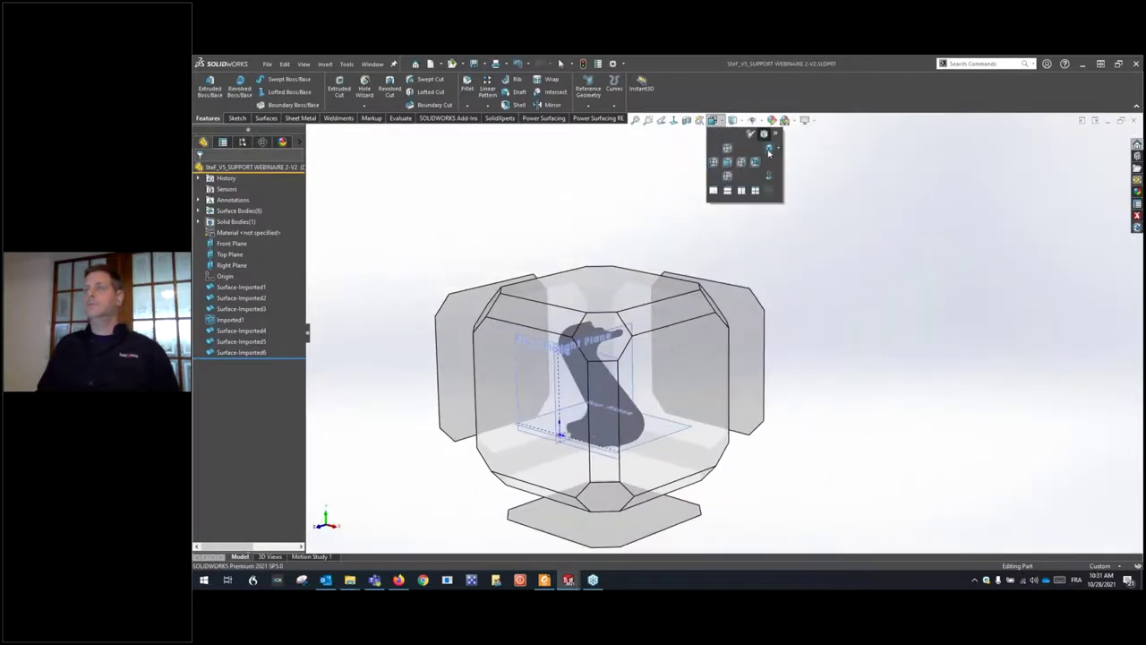
pyautogui.click(771, 155)
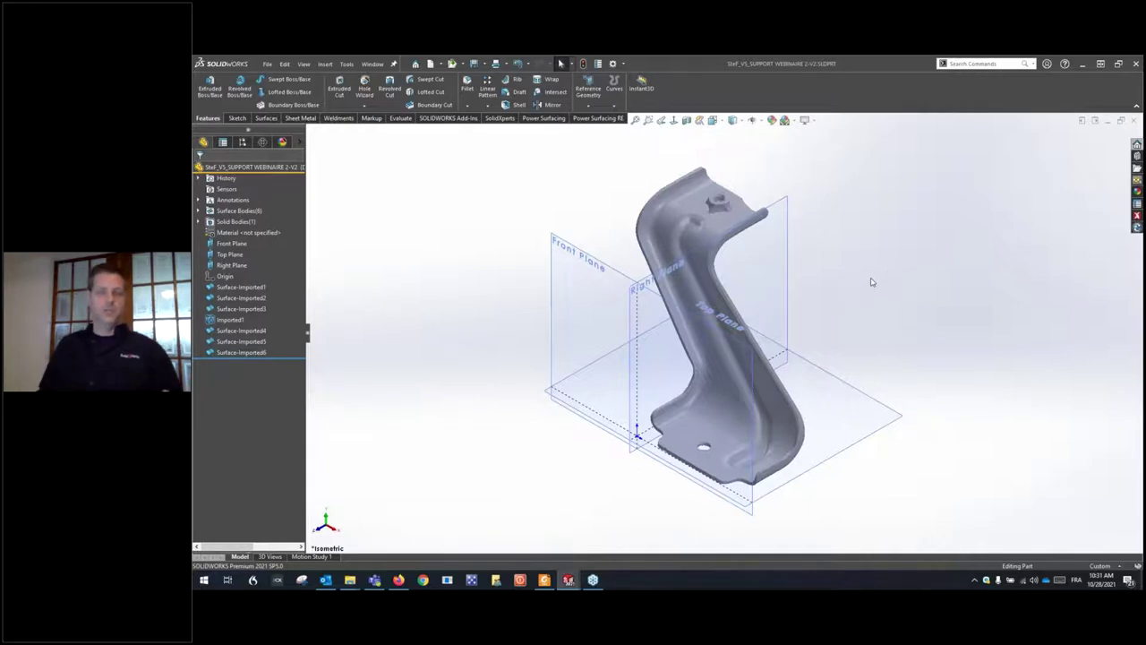
# Step: Orbit and pan the bracket to examine it with its three reference planes
pyautogui.moveTo(880, 296)
pyautogui.mouseDown(button='middle')
pyautogui.moveTo(860, 189)
pyautogui.moveTo(891, 215)
pyautogui.moveTo(905, 248)
pyautogui.moveTo(835, 255)
pyautogui.moveTo(878, 269)
pyautogui.moveTo(793, 189)
pyautogui.moveTo(839, 238)
pyautogui.moveTo(806, 220)
pyautogui.moveTo(820, 222)
pyautogui.moveTo(828, 253)
pyautogui.mouseUp(button='middle')
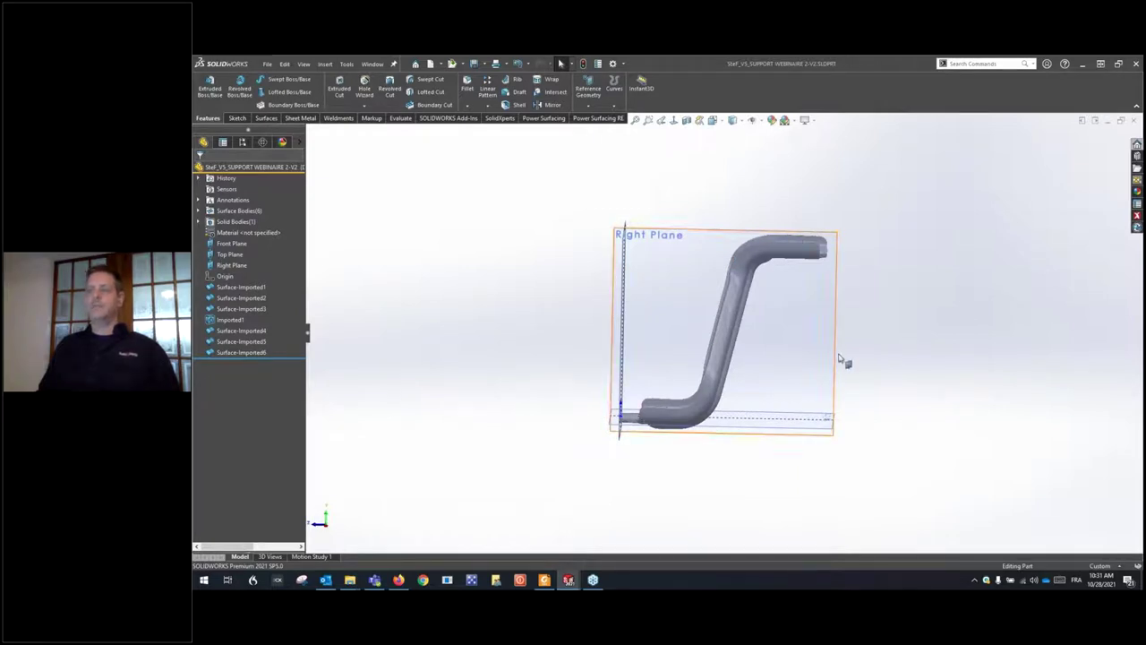
pyautogui.moveTo(876, 338)
pyautogui.mouseDown(button='middle')
pyautogui.moveTo(895, 327)
pyautogui.moveTo(925, 391)
pyautogui.mouseUp(button='middle')
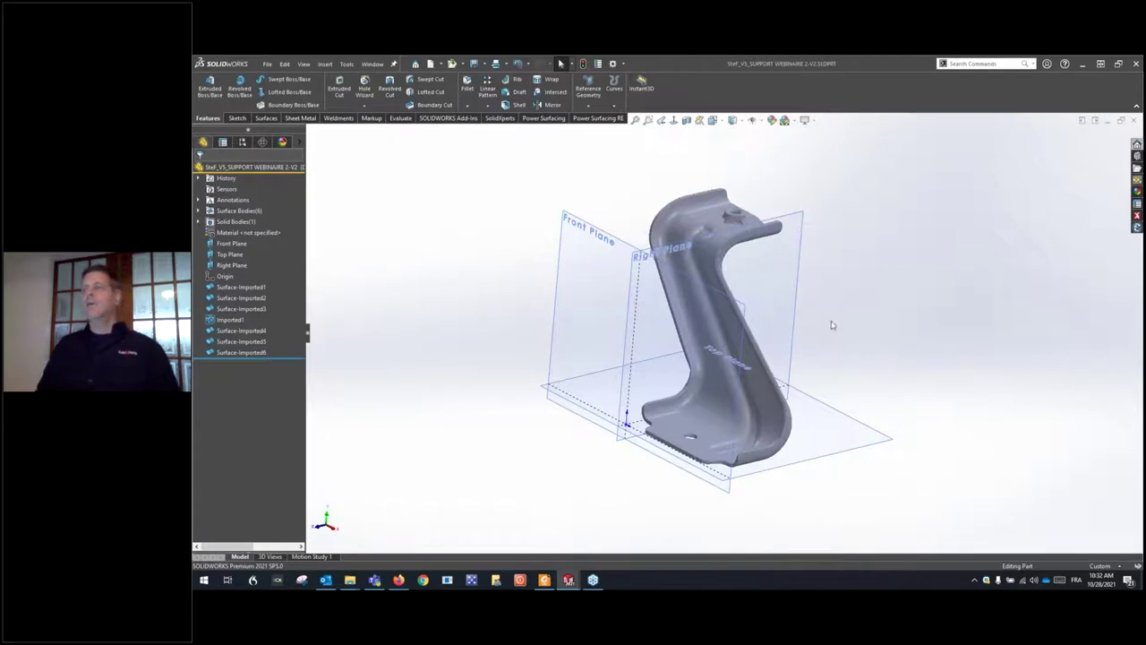
pyautogui.keyDown('ctrl'); pyautogui.moveTo(832, 325); pyautogui.dragTo(782, 320, button='middle'); pyautogui.keyUp('ctrl')
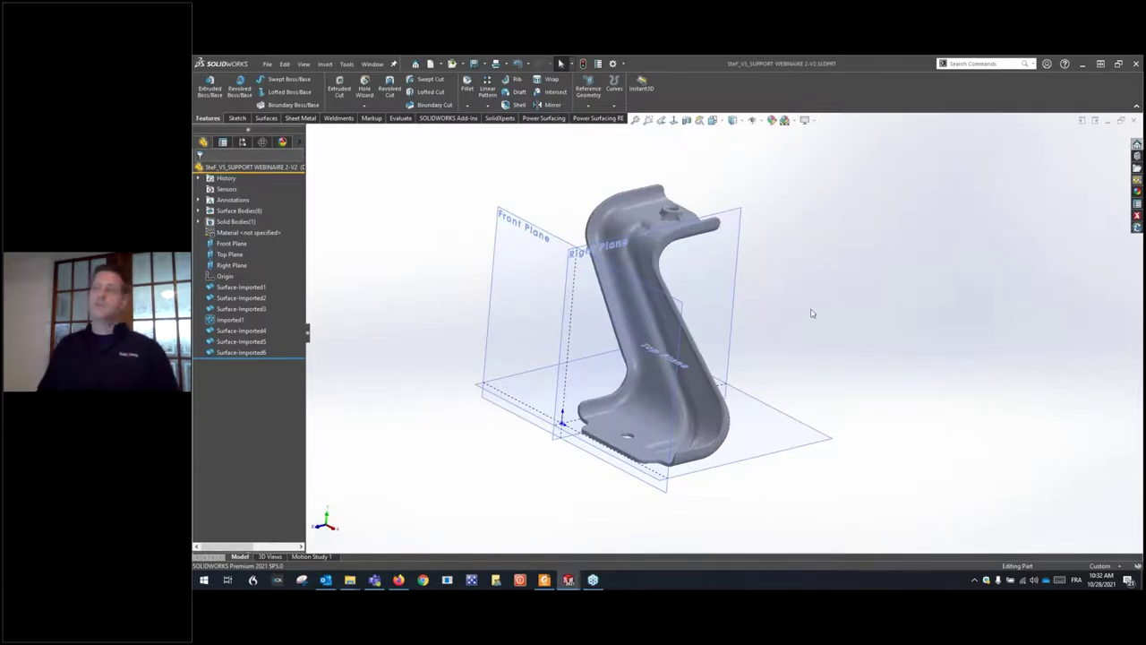
pyautogui.moveTo(800, 314); pyautogui.dragTo(778, 303, button='middle')
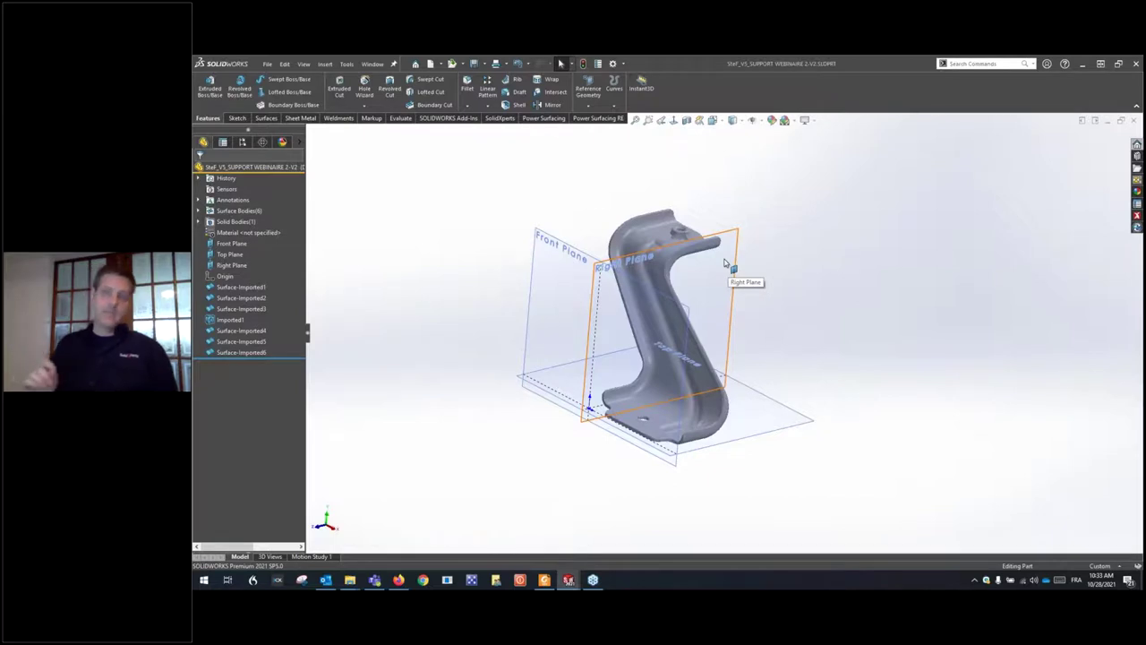
# Step: Turn the bracket to a level side-on view and show the Power Surfacing RE commands
pyautogui.moveTo(788, 331)
pyautogui.mouseDown(button='middle')
pyautogui.moveTo(784, 282)
pyautogui.moveTo(842, 292)
pyautogui.moveTo(824, 281)
pyautogui.moveTo(862, 302)
pyautogui.moveTo(823, 293)
pyautogui.moveTo(842, 368)
pyautogui.moveTo(842, 283)
pyautogui.moveTo(782, 307)
pyautogui.mouseUp(button='middle')
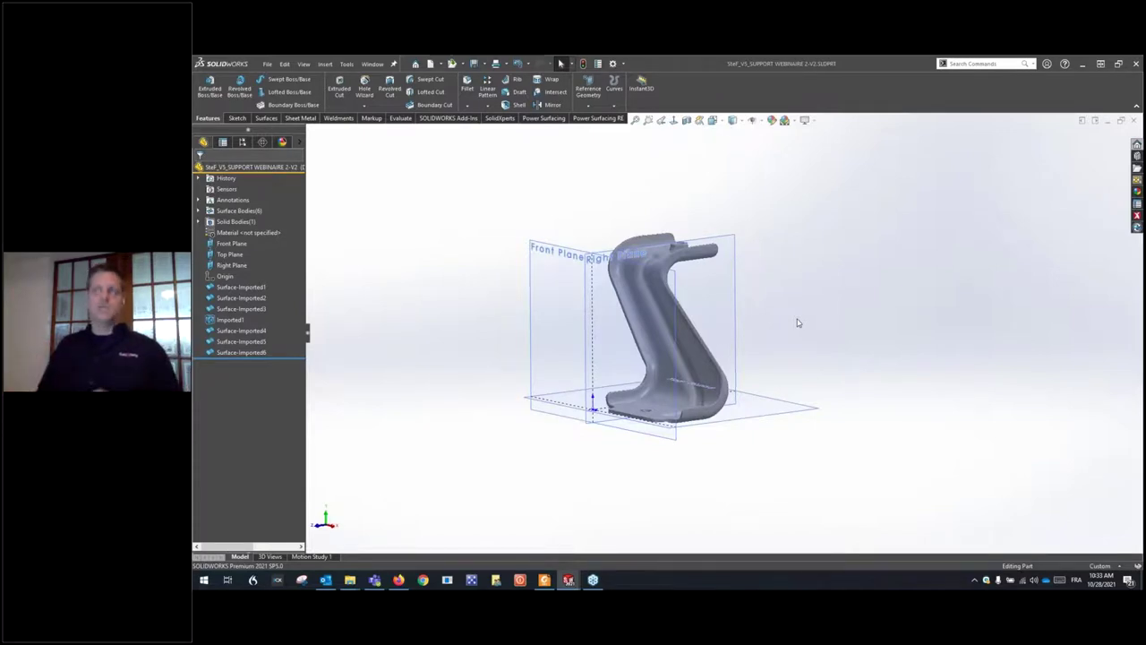
pyautogui.click(597, 120)
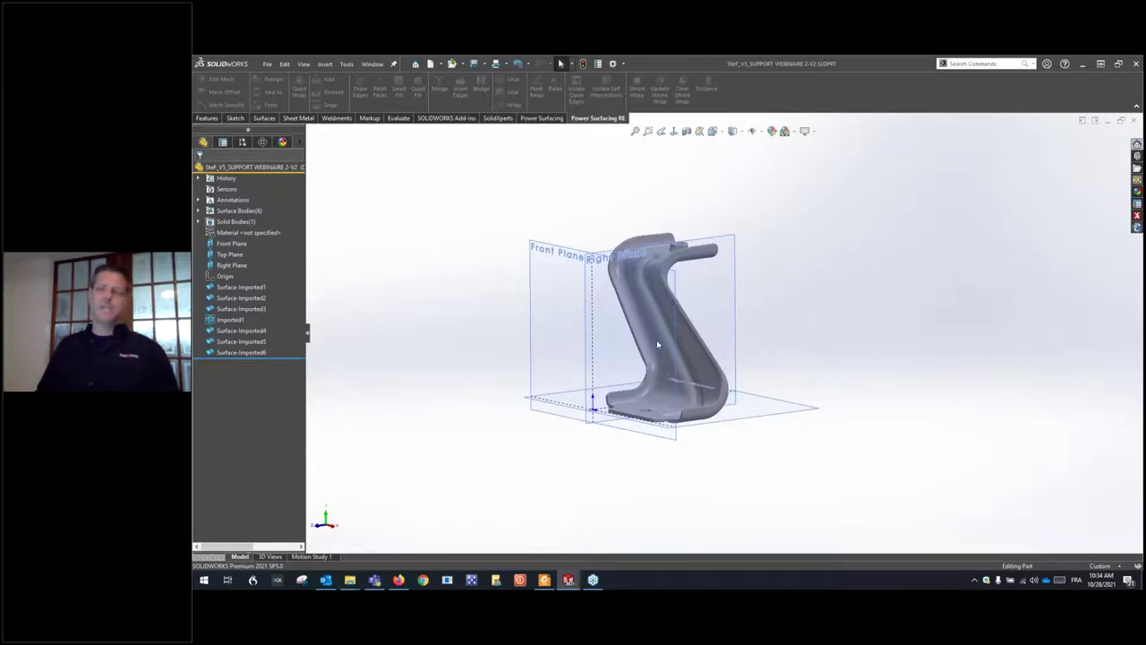
# Step: In a new Firefox tab, search YouTube for 'powersurface re' and scroll the results
pyautogui.click(399, 581)
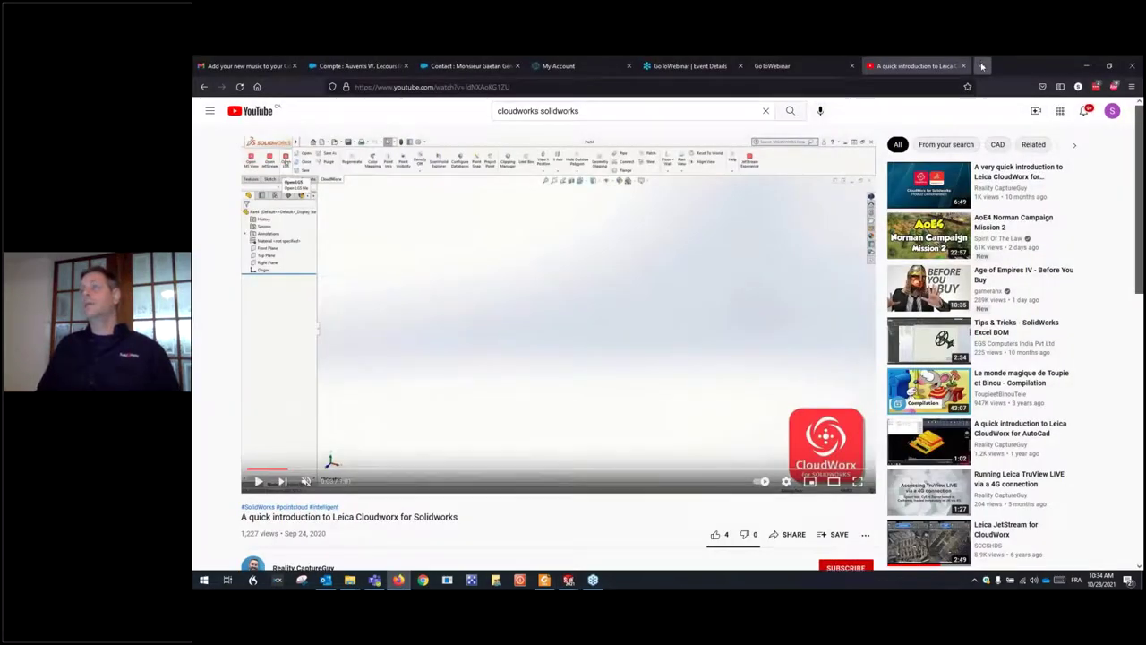
pyautogui.click(982, 66)
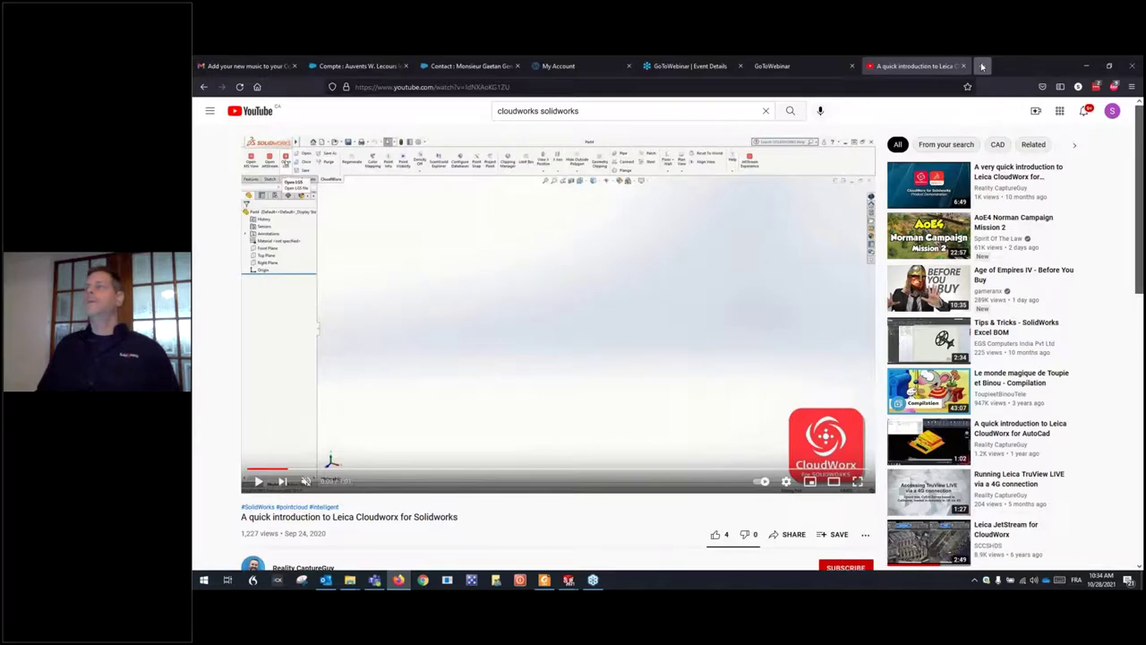
pyautogui.click(813, 288)
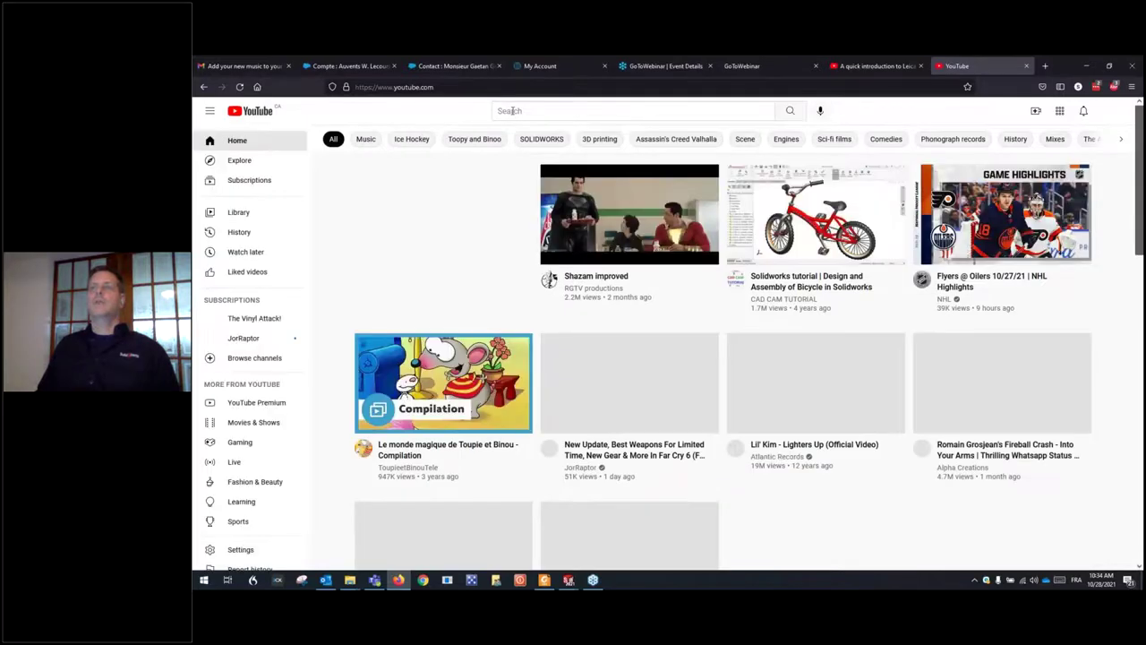
pyautogui.click(506, 111)
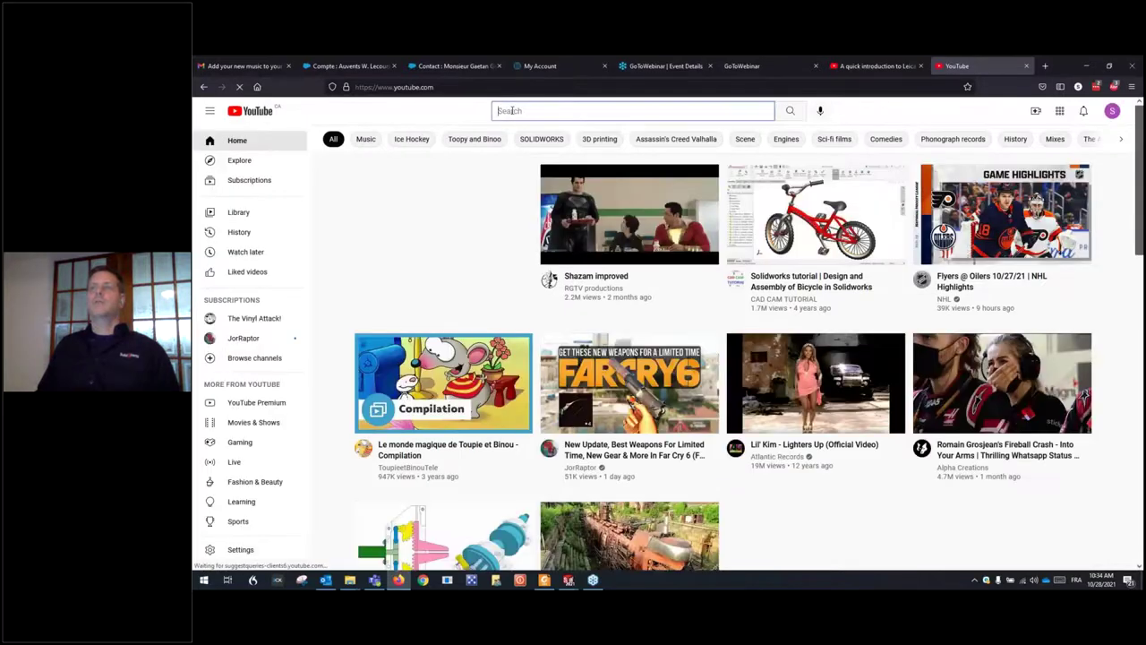
pyautogui.write('powersurface re')
pyautogui.press('Return')
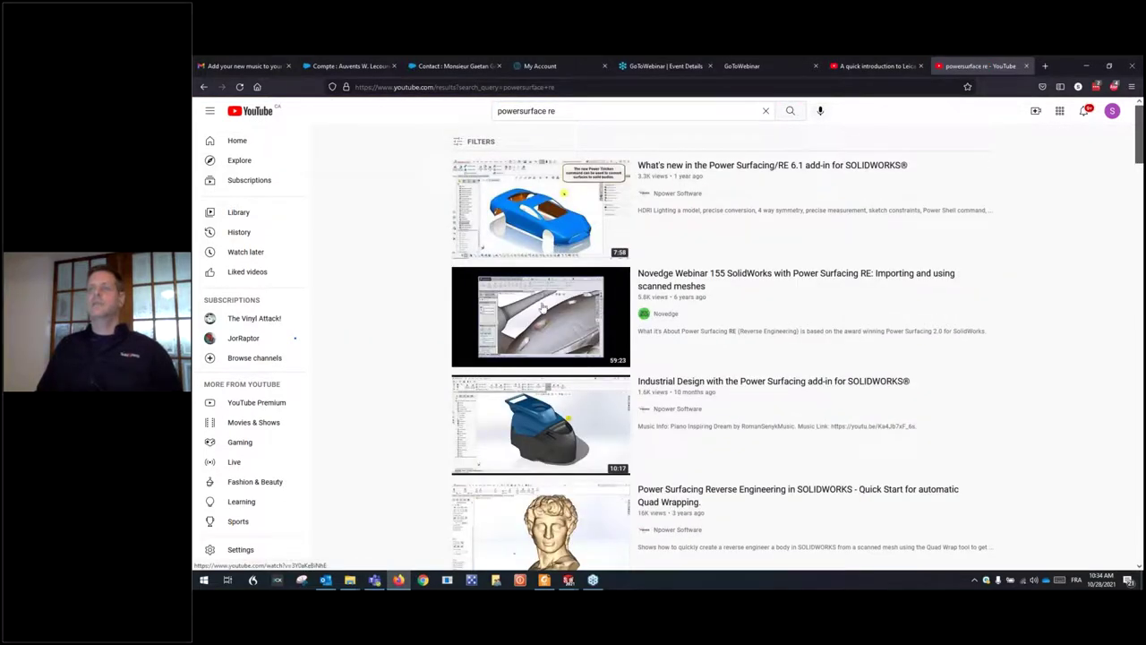
pyautogui.scroll(-2, 578, 418)
pyautogui.moveTo(541, 419)
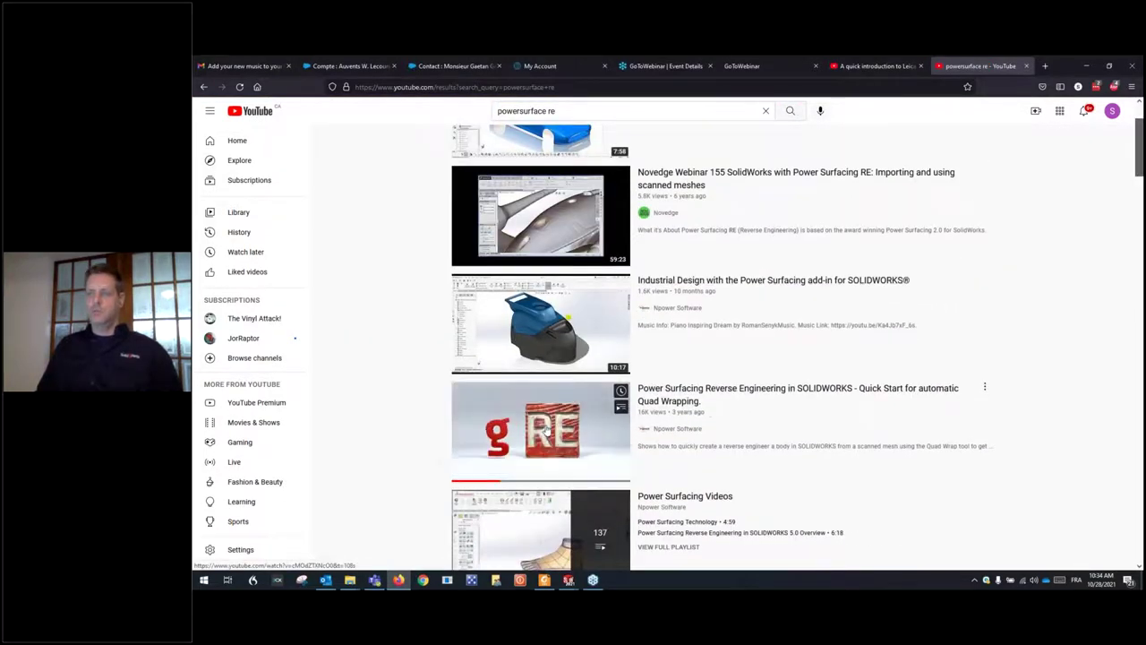
# Step: Open the Power Surfacing Reverse Engineering quick-start video, then return to the Leica CloudWorx tab
pyautogui.click(541, 428)
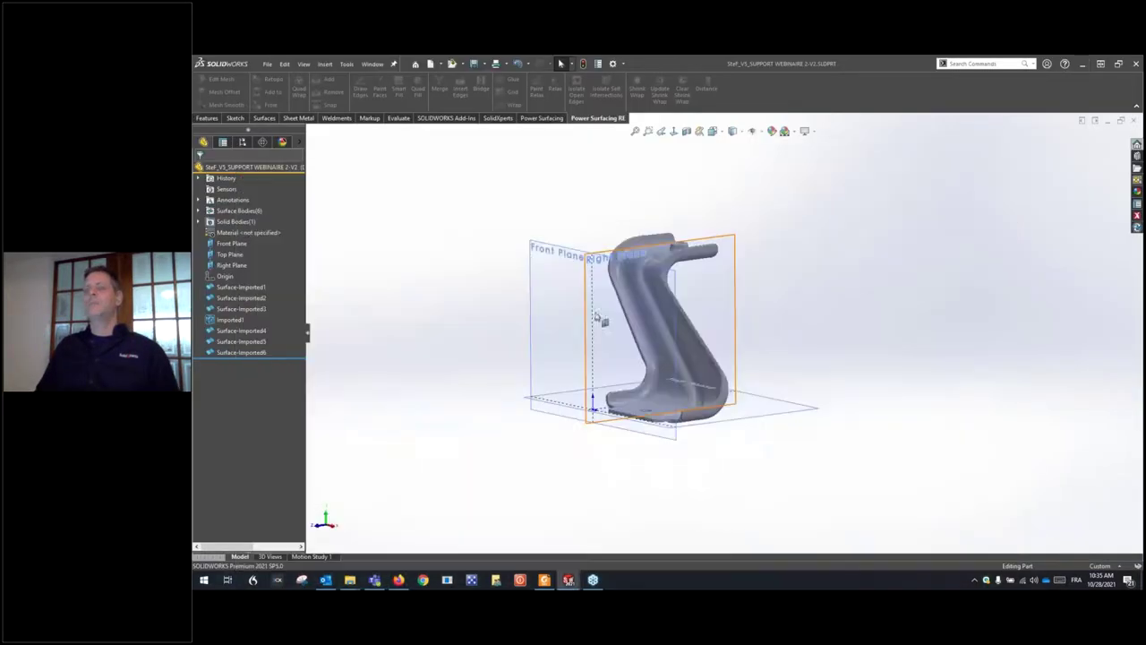
pyautogui.click(1086, 65)
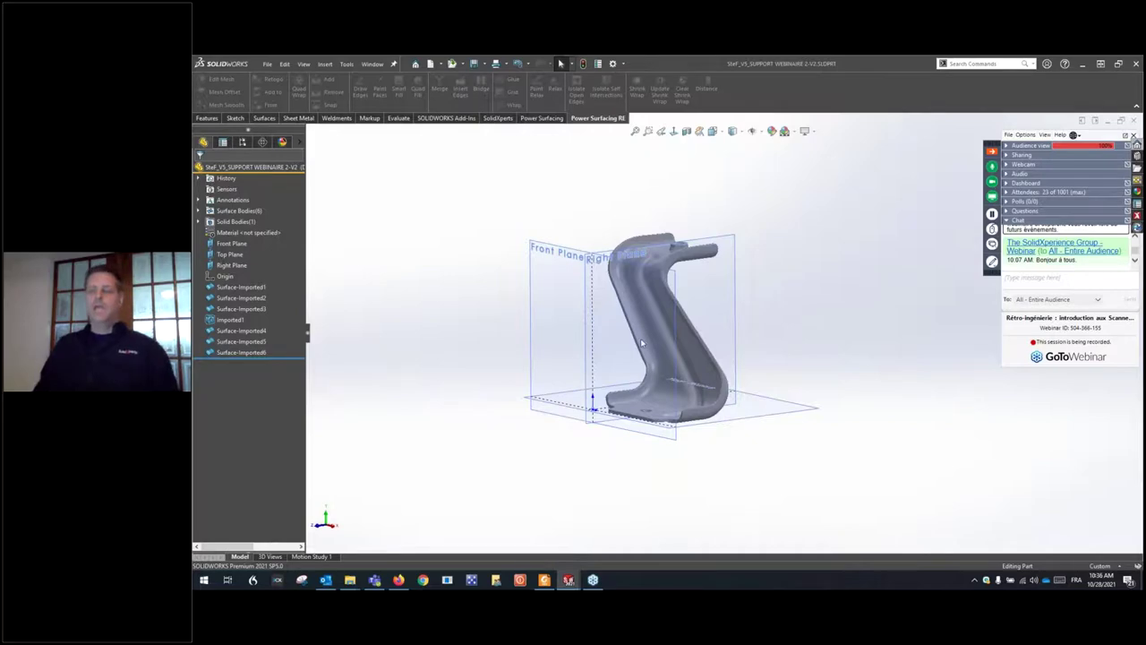
pyautogui.click(402, 573)
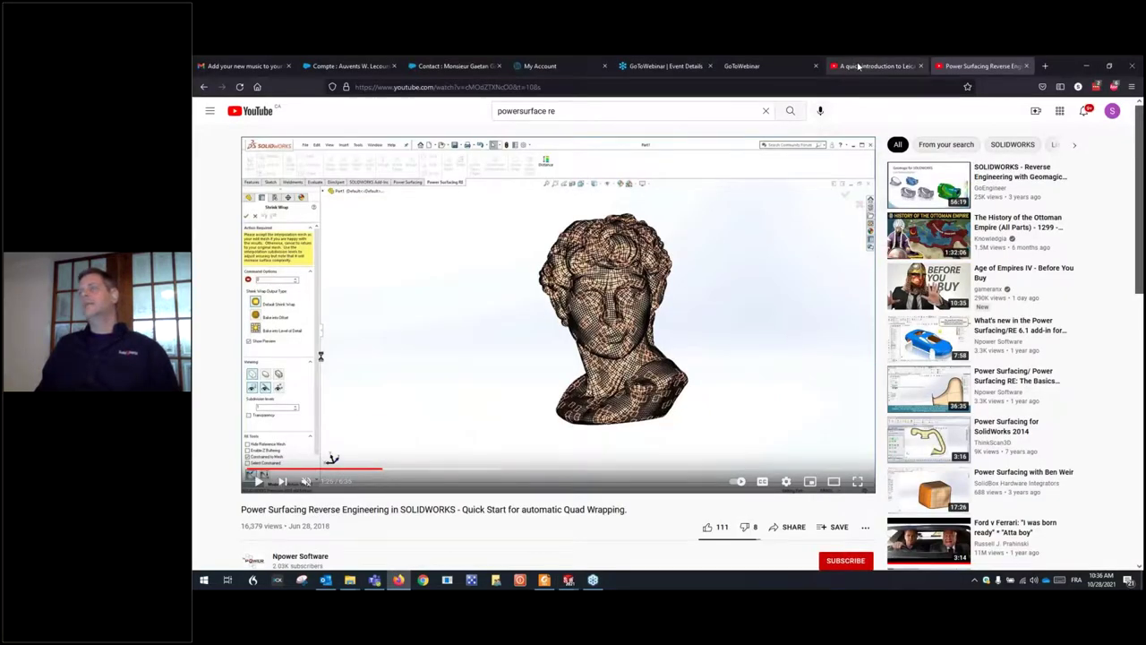
pyautogui.click(858, 67)
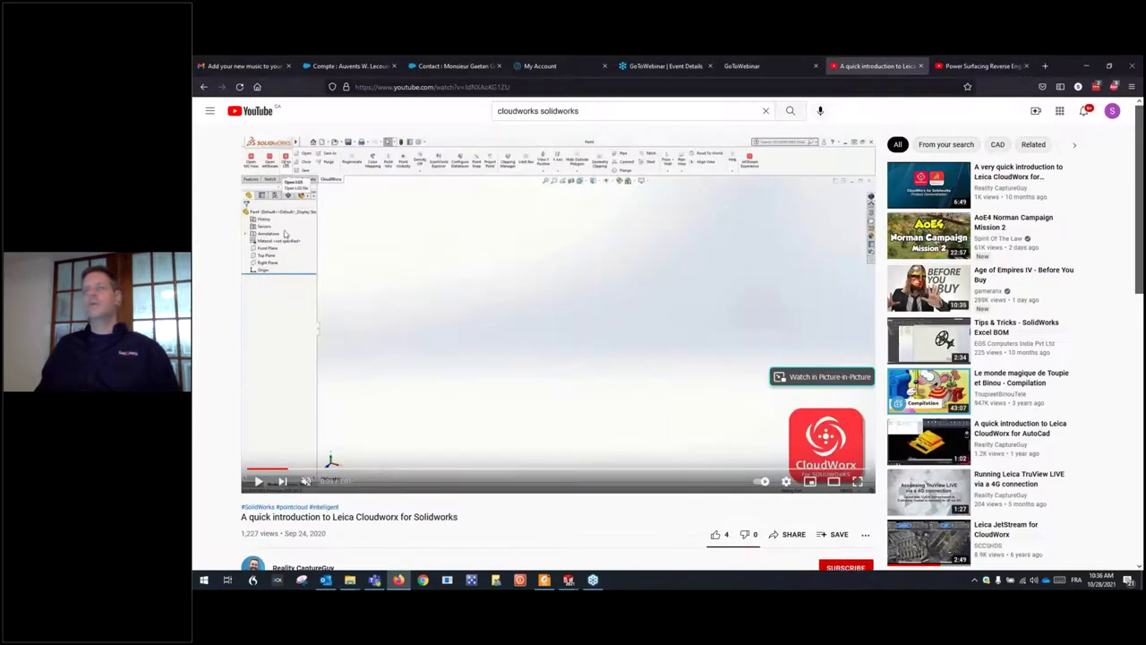
# Step: Play the Leica CloudWorx introduction video, then pause it
pyautogui.doubleClick(358, 517)
pyautogui.click(257, 481)
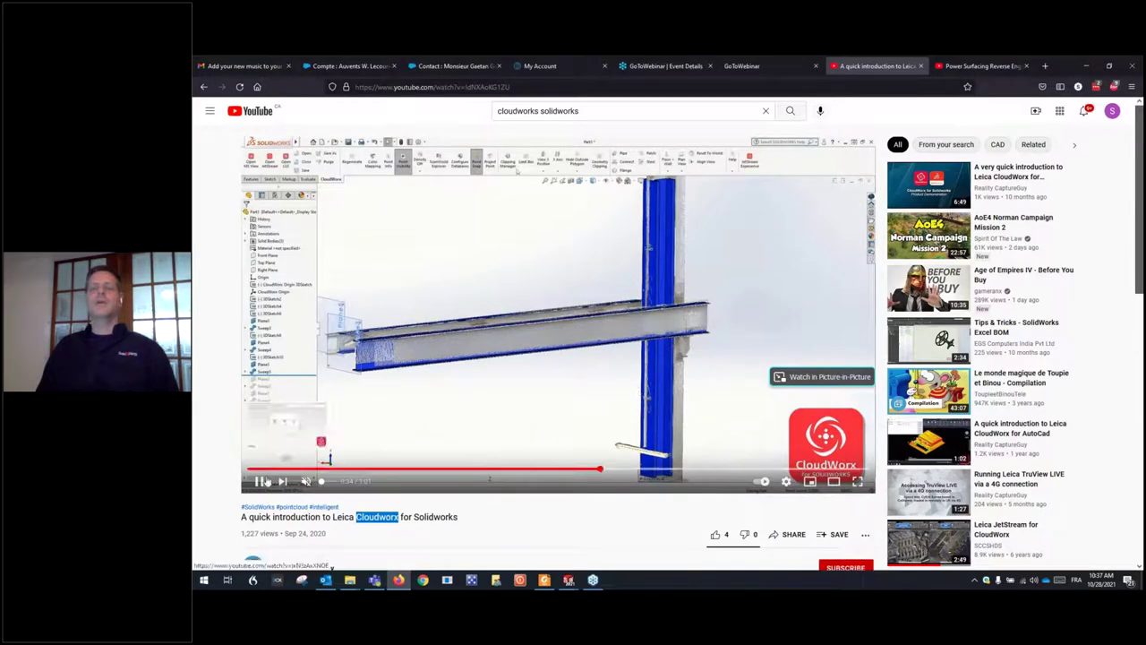
pyautogui.click(641, 366)
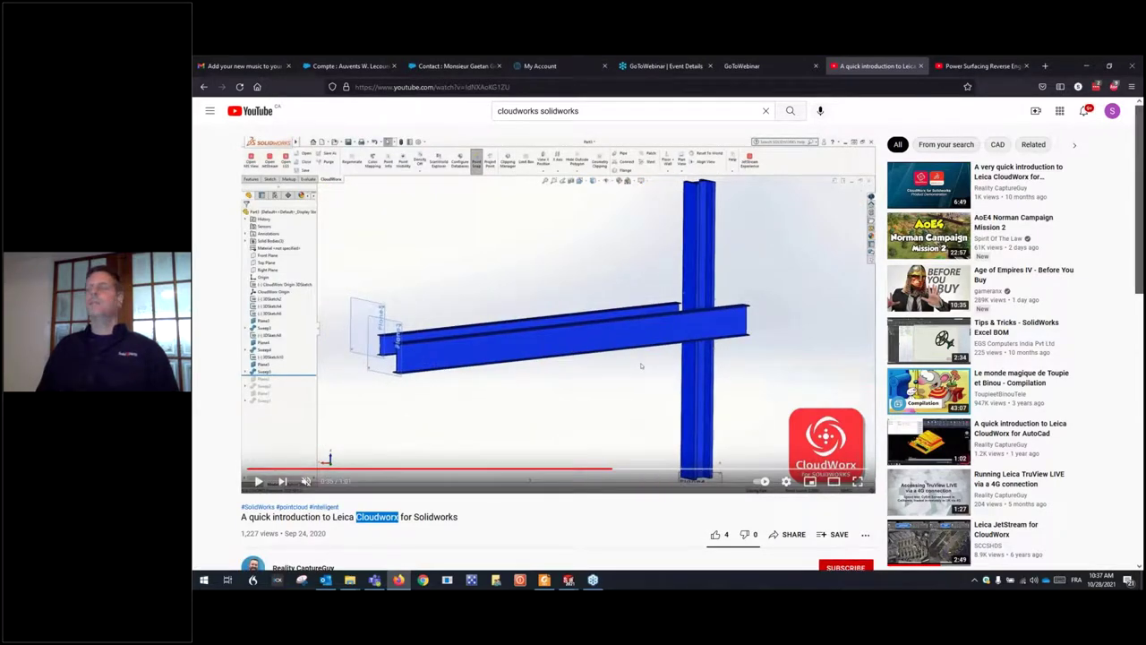
# Step: Minimize Firefox, SOLIDWORKS and Outlook to reveal the SOLIDXperience desktop
pyautogui.click(1087, 65)
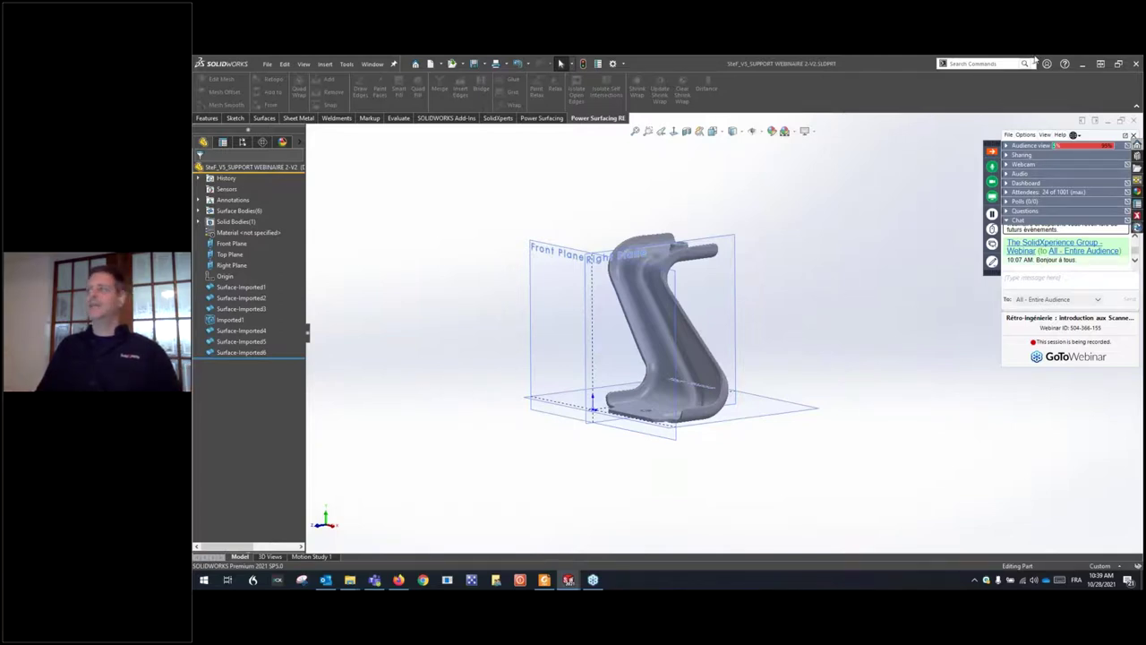
pyautogui.click(1083, 64)
pyautogui.click(1087, 64)
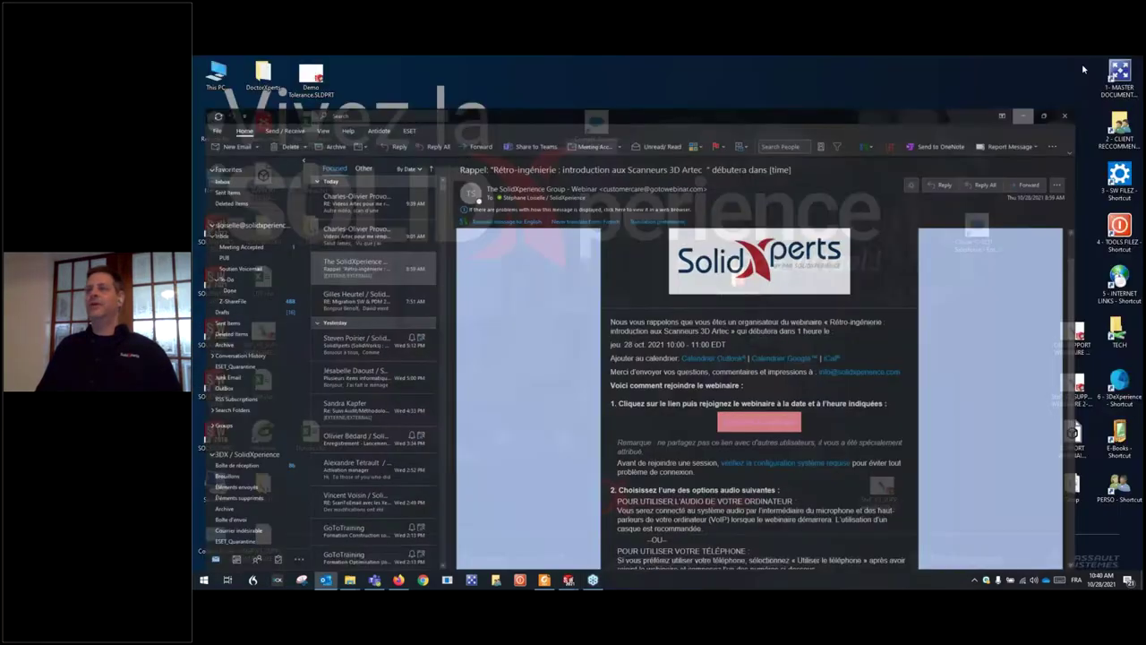